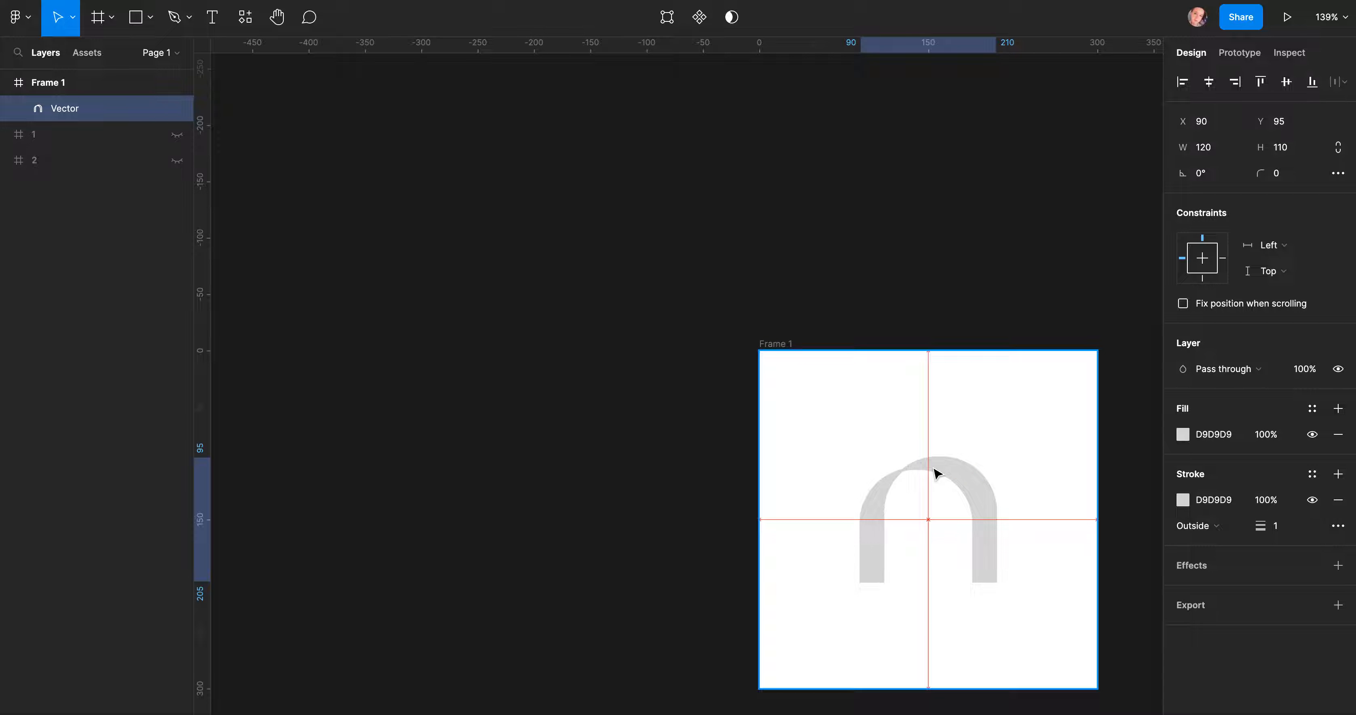
Draw a 27 × 27 circle on the arch vector and repeat it in overlapping copies until the whole arch is covered.
scroll(937, 473, "right", 3)
scroll(936, 472, "down", 2)
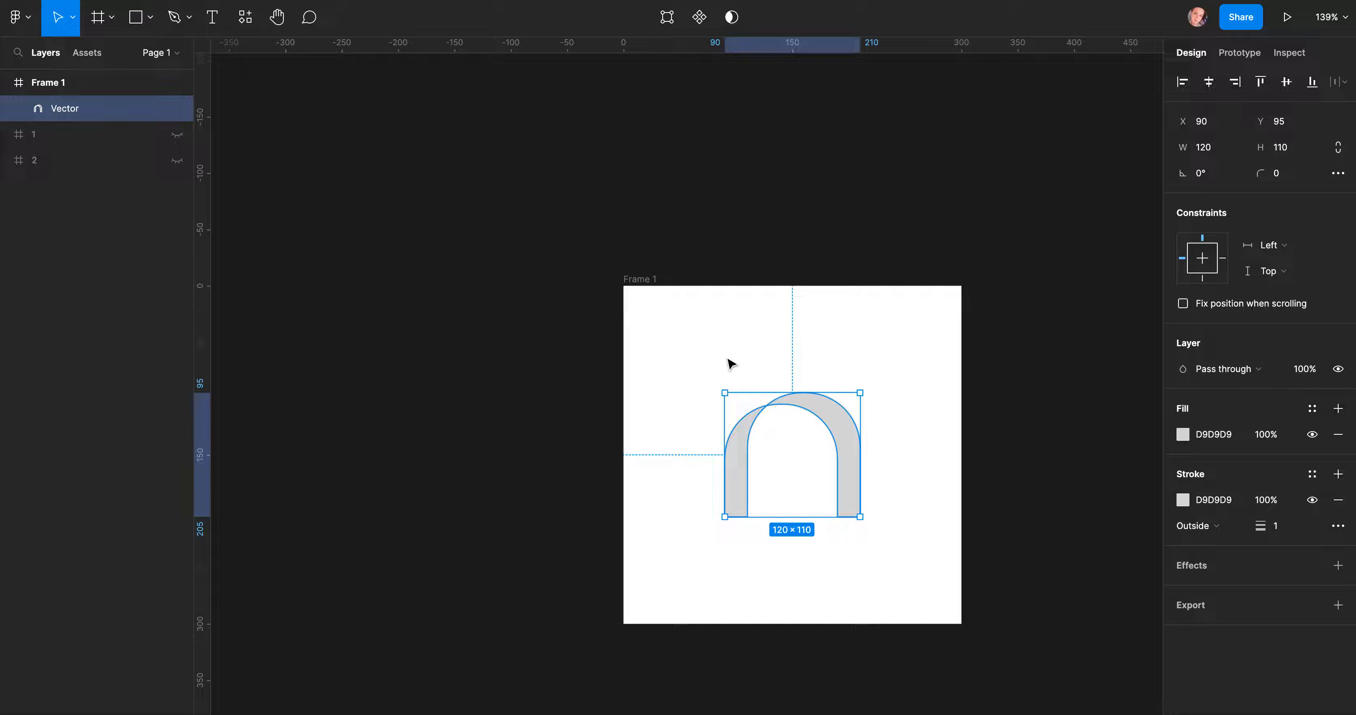
scroll(765, 371, "up", 5)
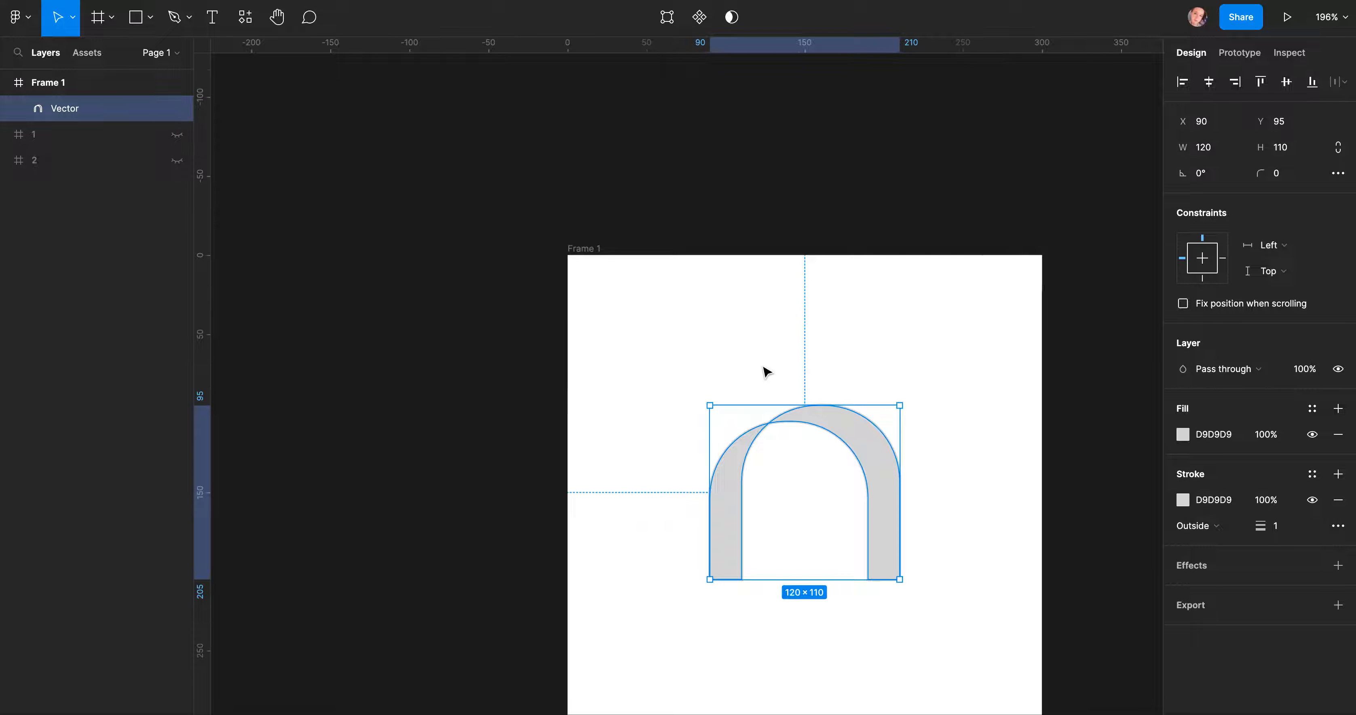
scroll(765, 372, "right", 3)
scroll(765, 372, "up", 1)
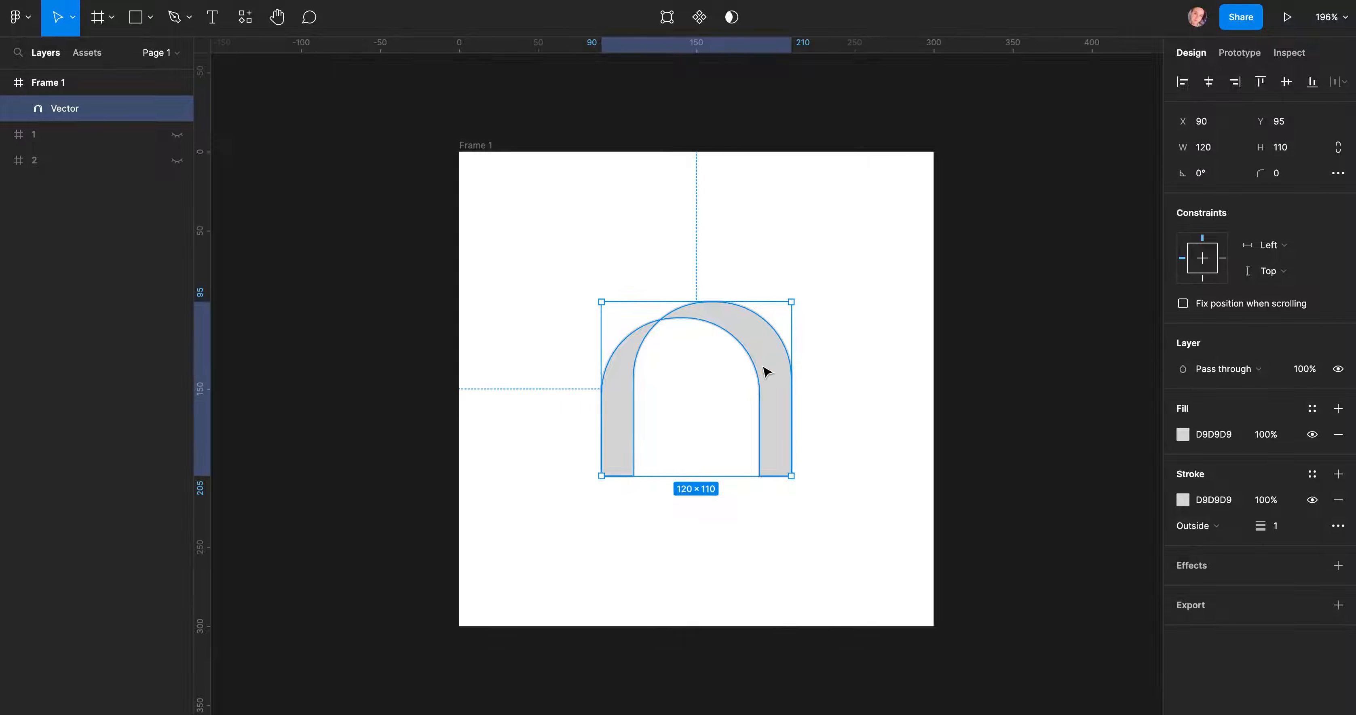
left_click(735, 379)
key("o")
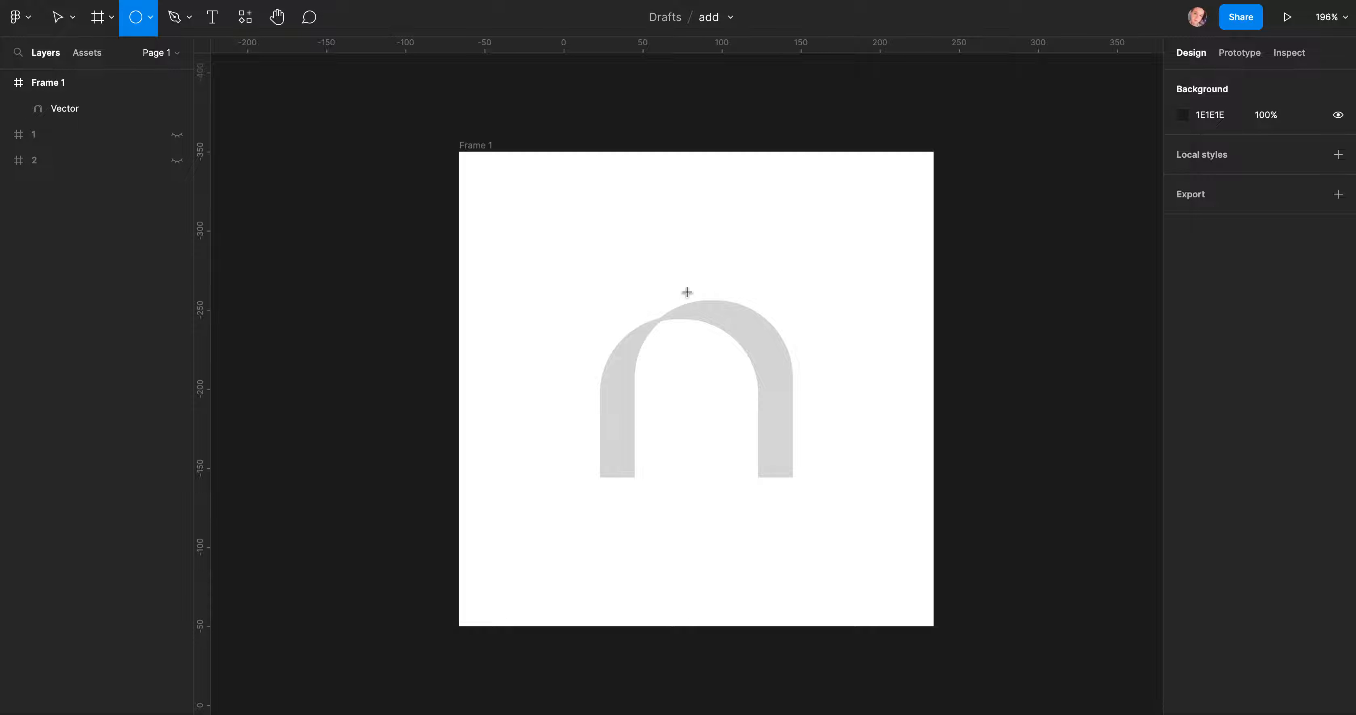
mouse_move(753, 462)
left_mouse_down()
mouse_move(796, 485)
mouse_move(753, 466)
left_mouse_up()
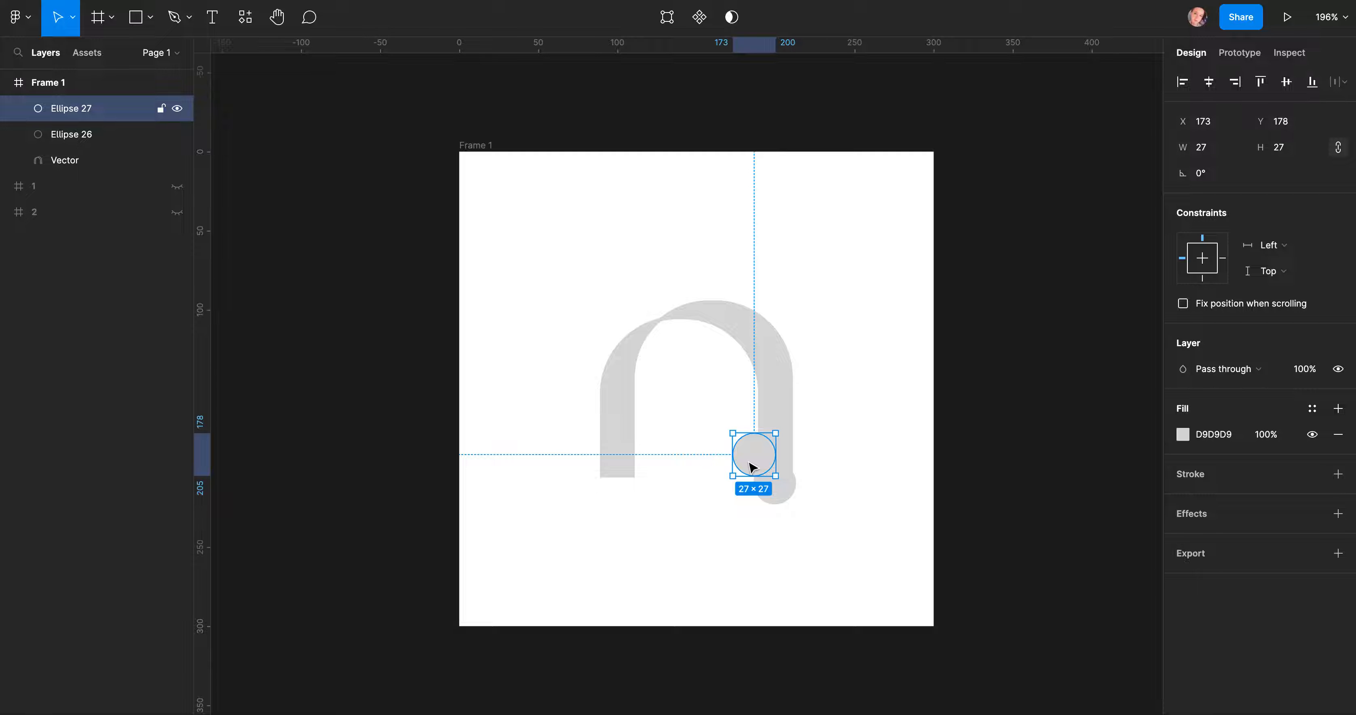
left_click_drag(753, 466, 789, 461)
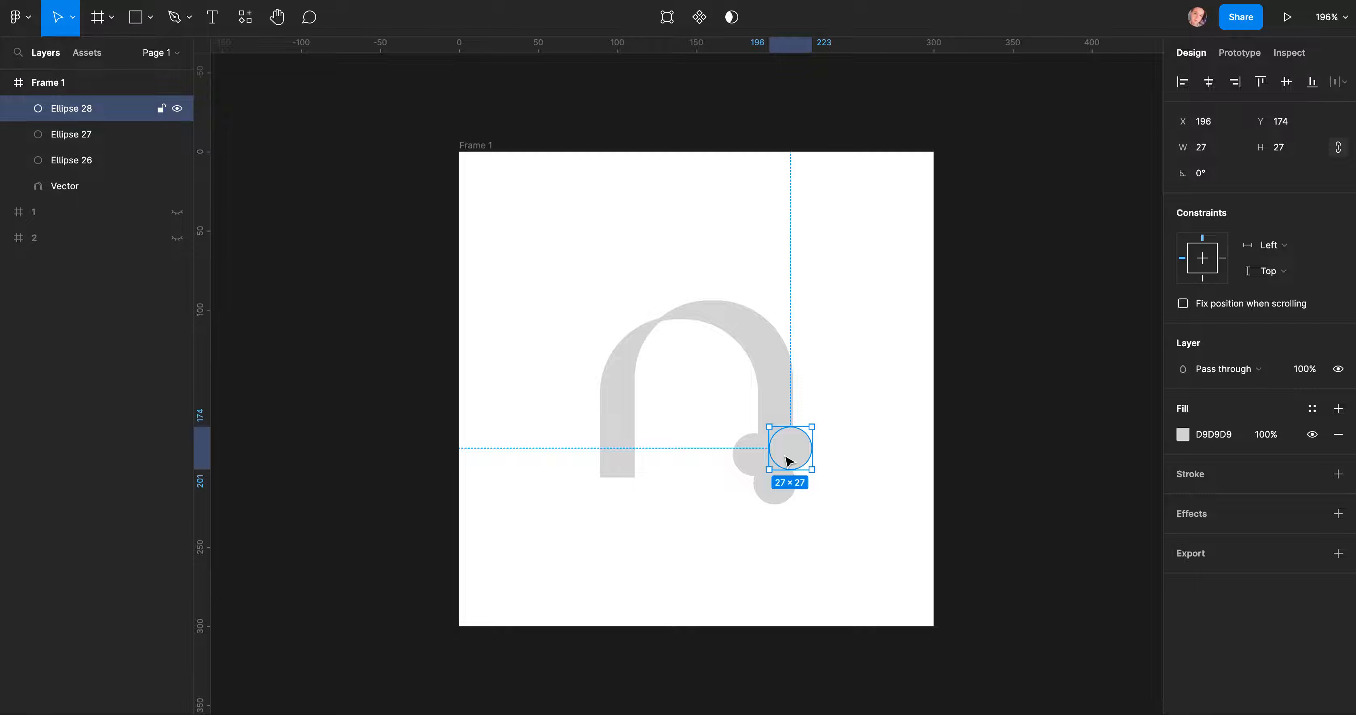
left_click_drag(789, 460, 626, 488)
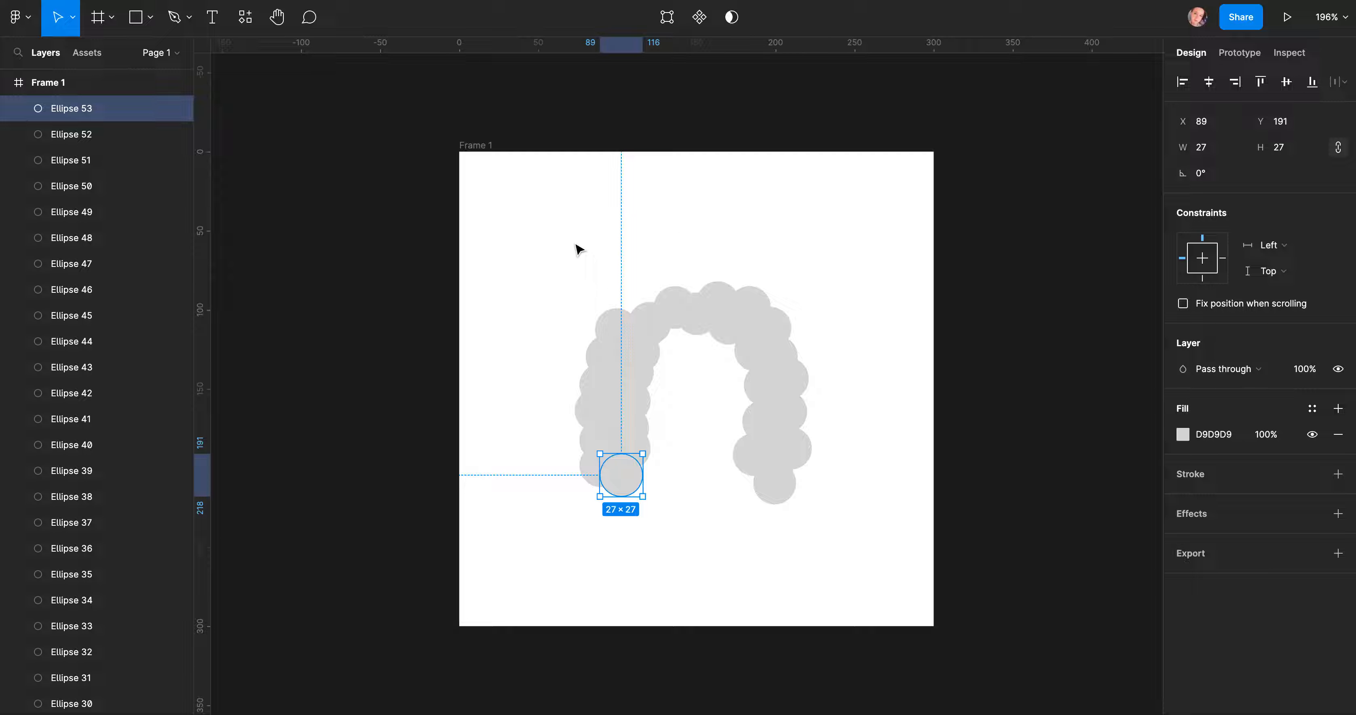
Group all the circles covering the arch and select the arch vector together with the group.
scroll(109, 136, "down", 2)
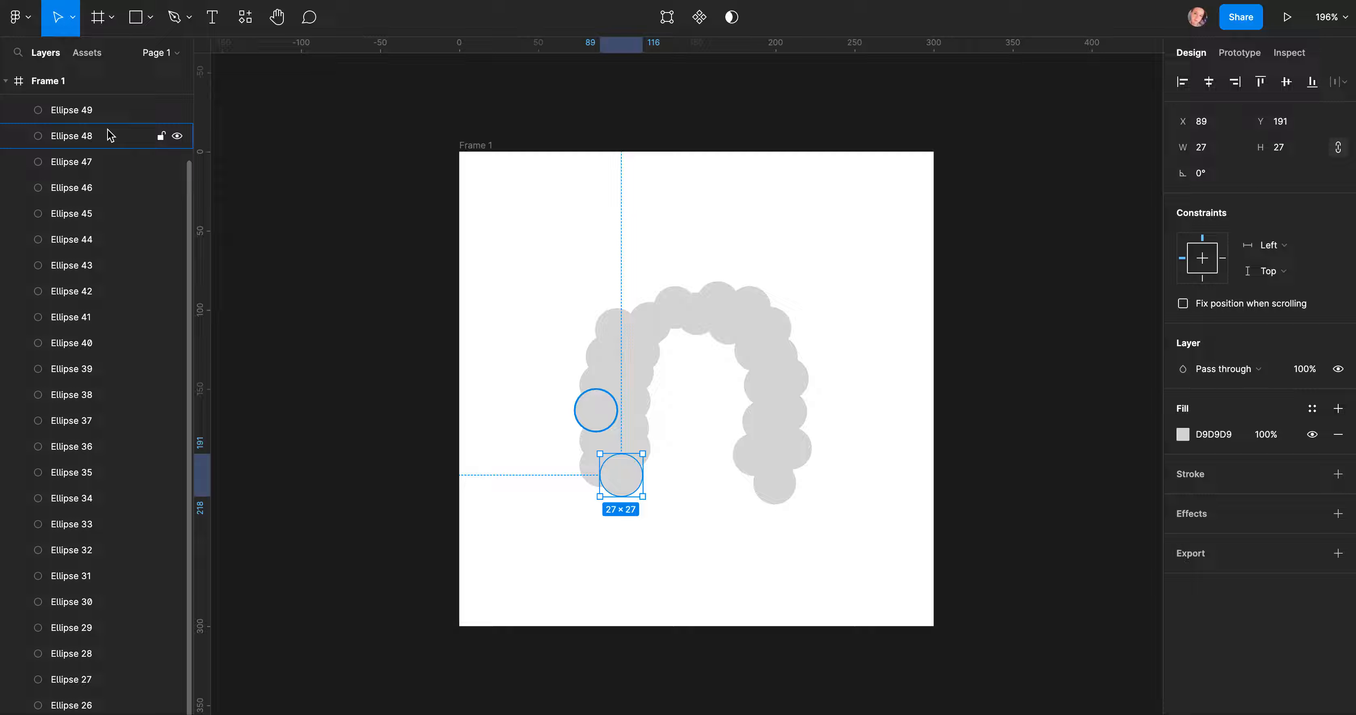
left_click(99, 706, "shift")
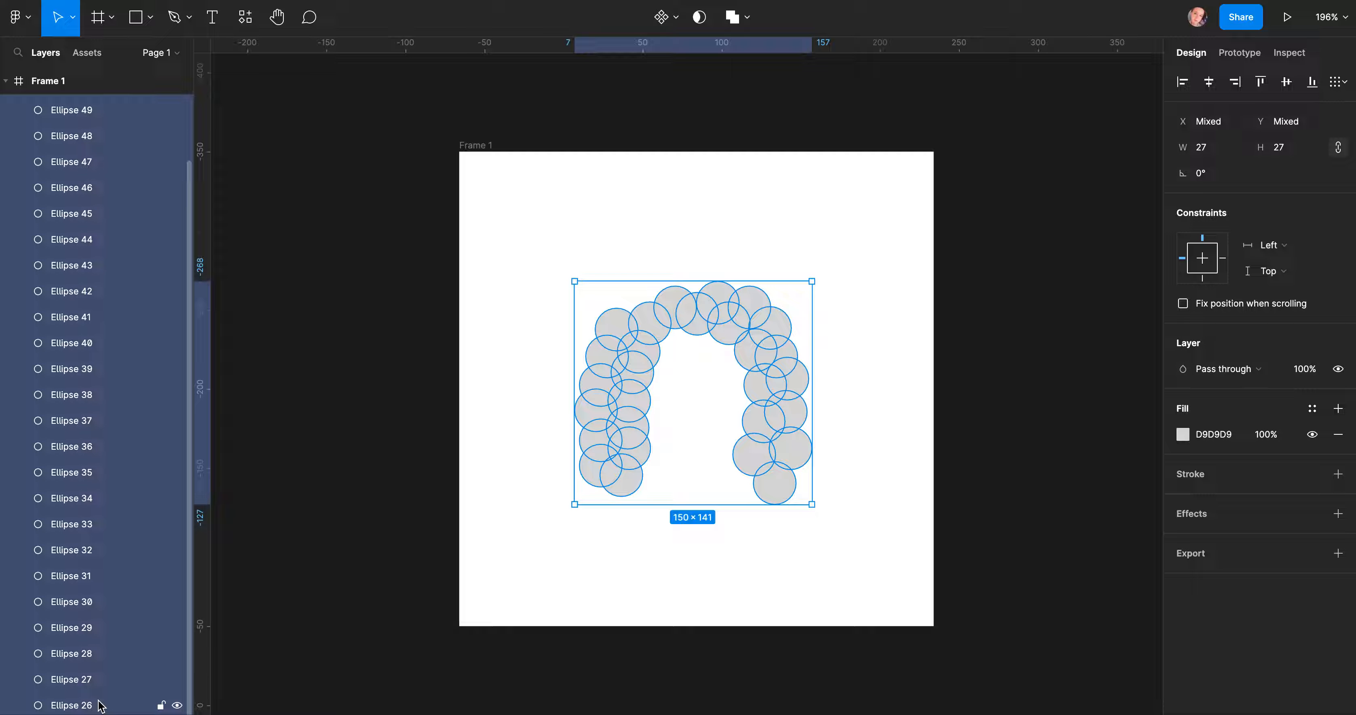
key("ctrl+g")
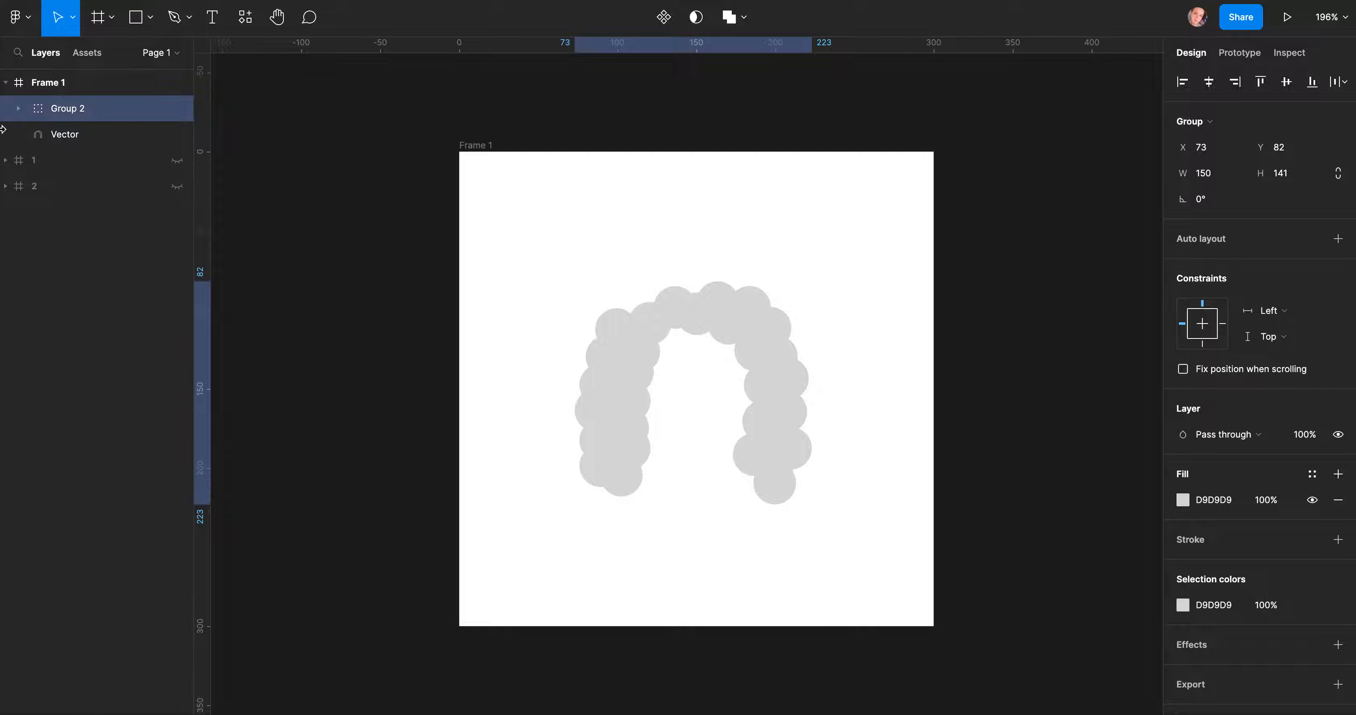
left_click(100, 135, "shift")
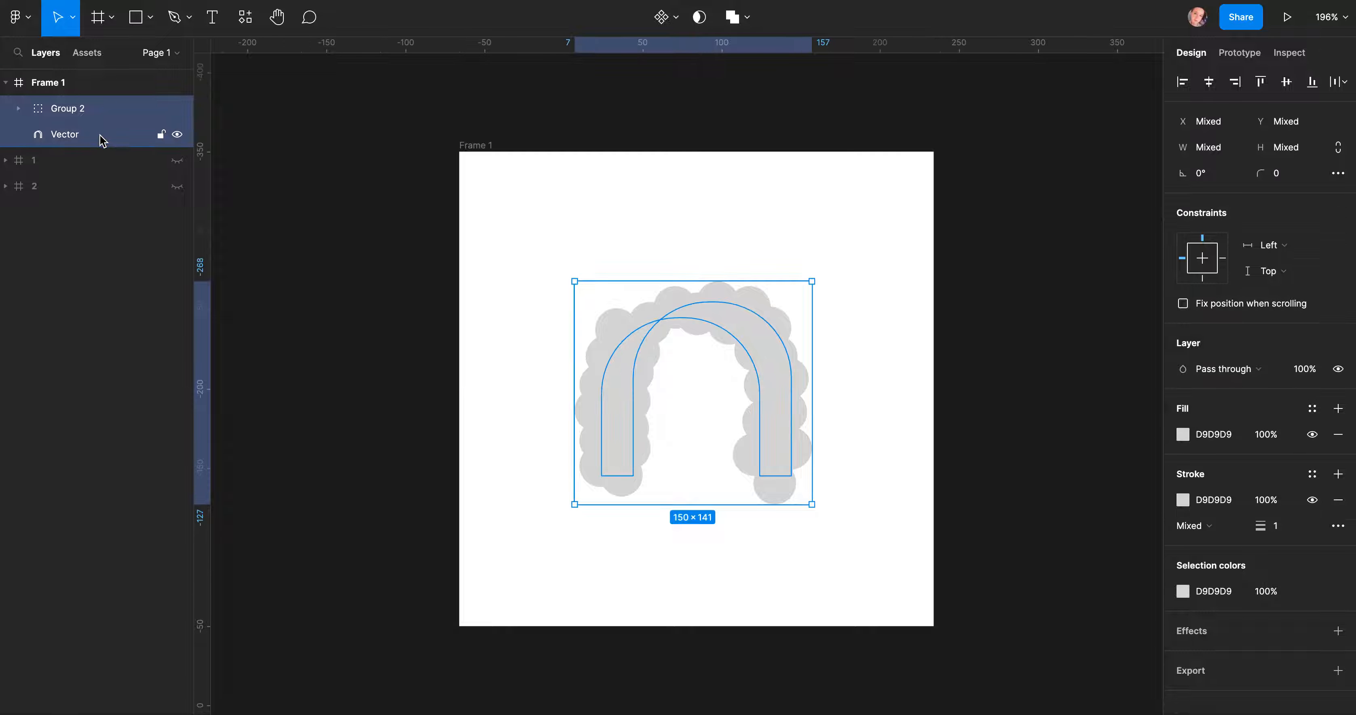
Try a Subtract boolean operation on the circle group and the arch vector, and undo it.
left_click(747, 21)
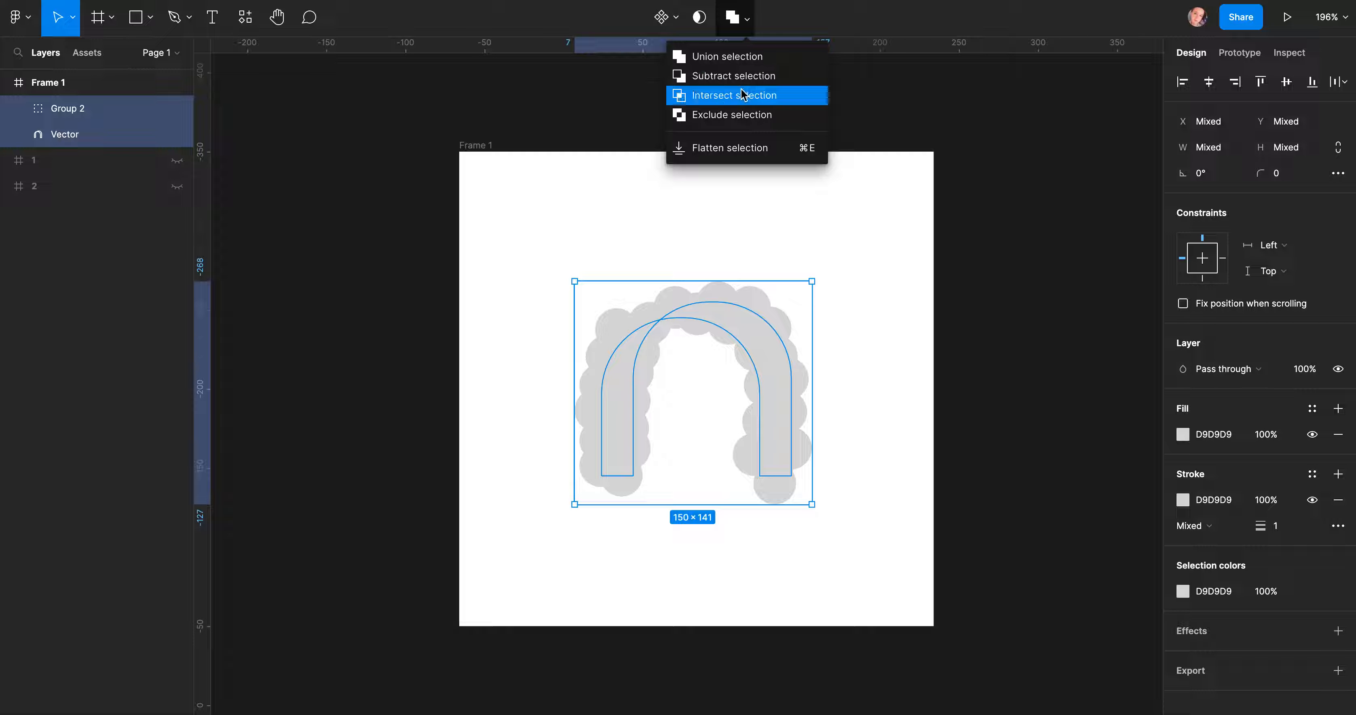
left_click(734, 76)
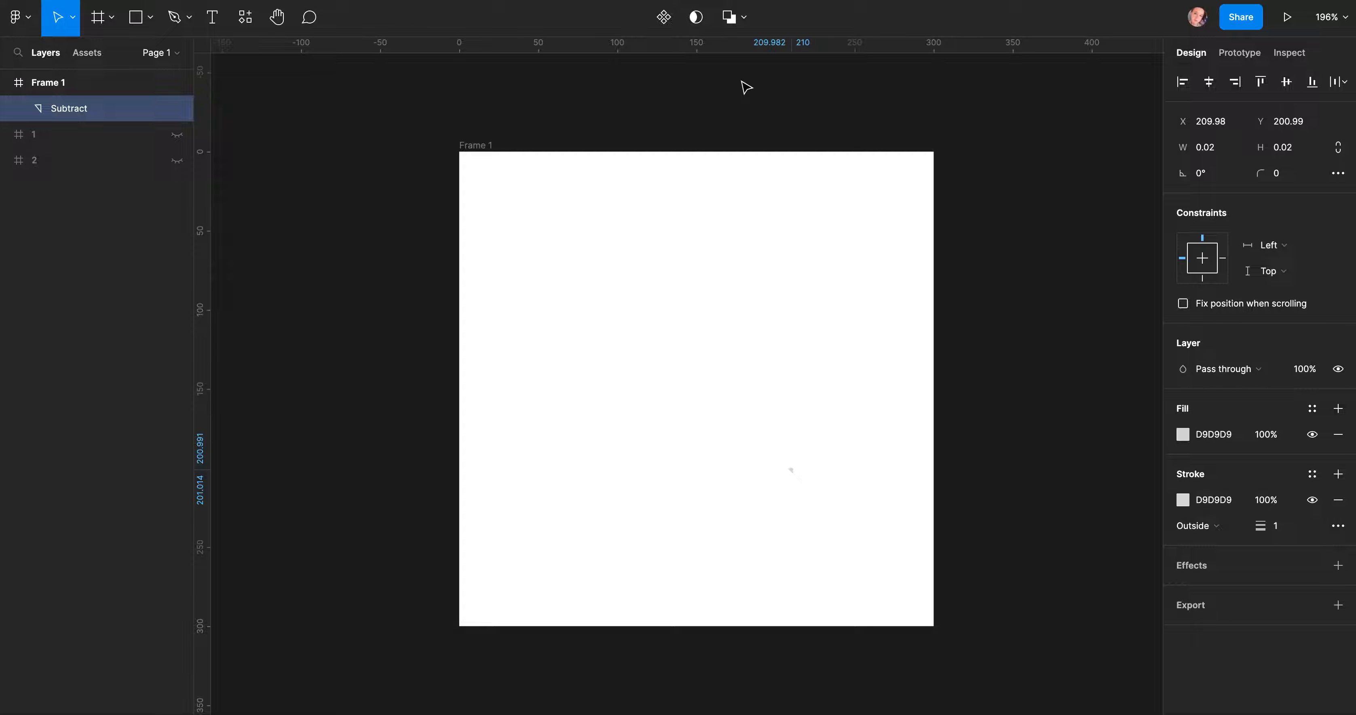
key("ctrl+z")
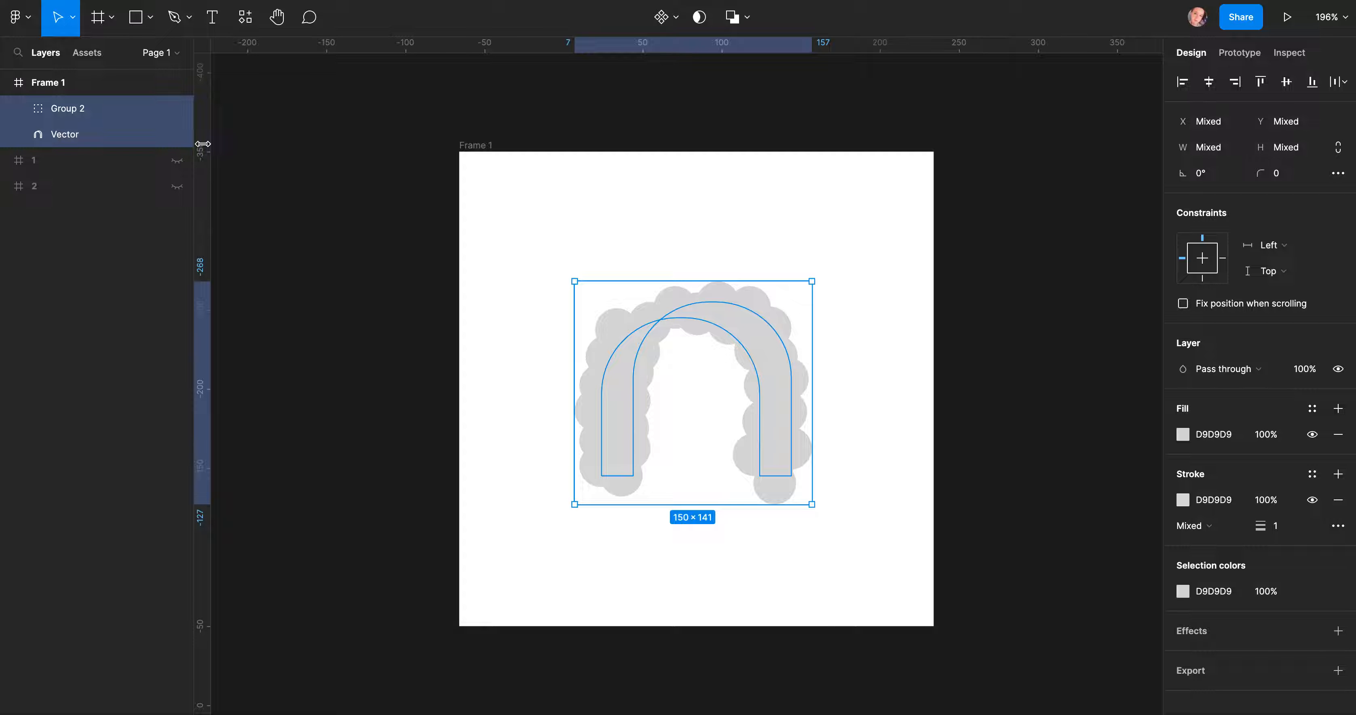
Mask the circle group with the arch vector and place a duplicate of Frame 1 beside the original.
left_click(699, 18)
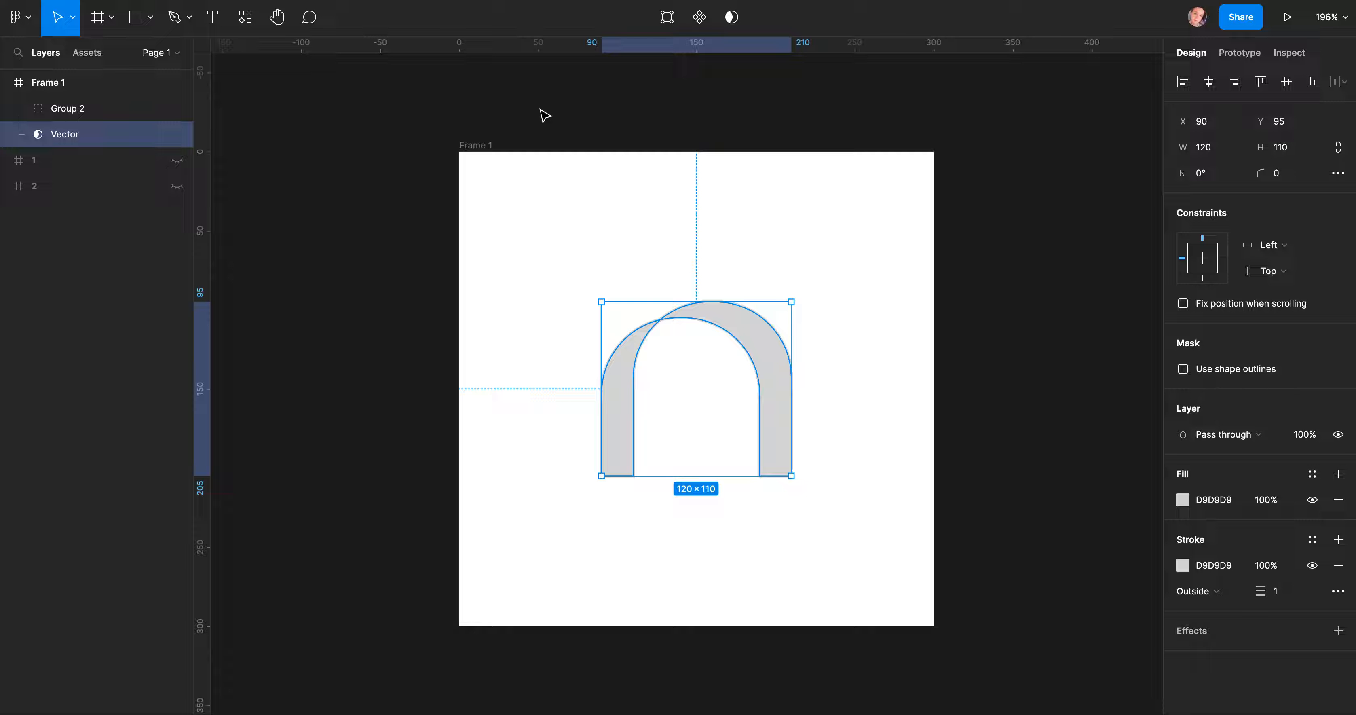
left_click(484, 145)
scroll(555, 229, "down", 5)
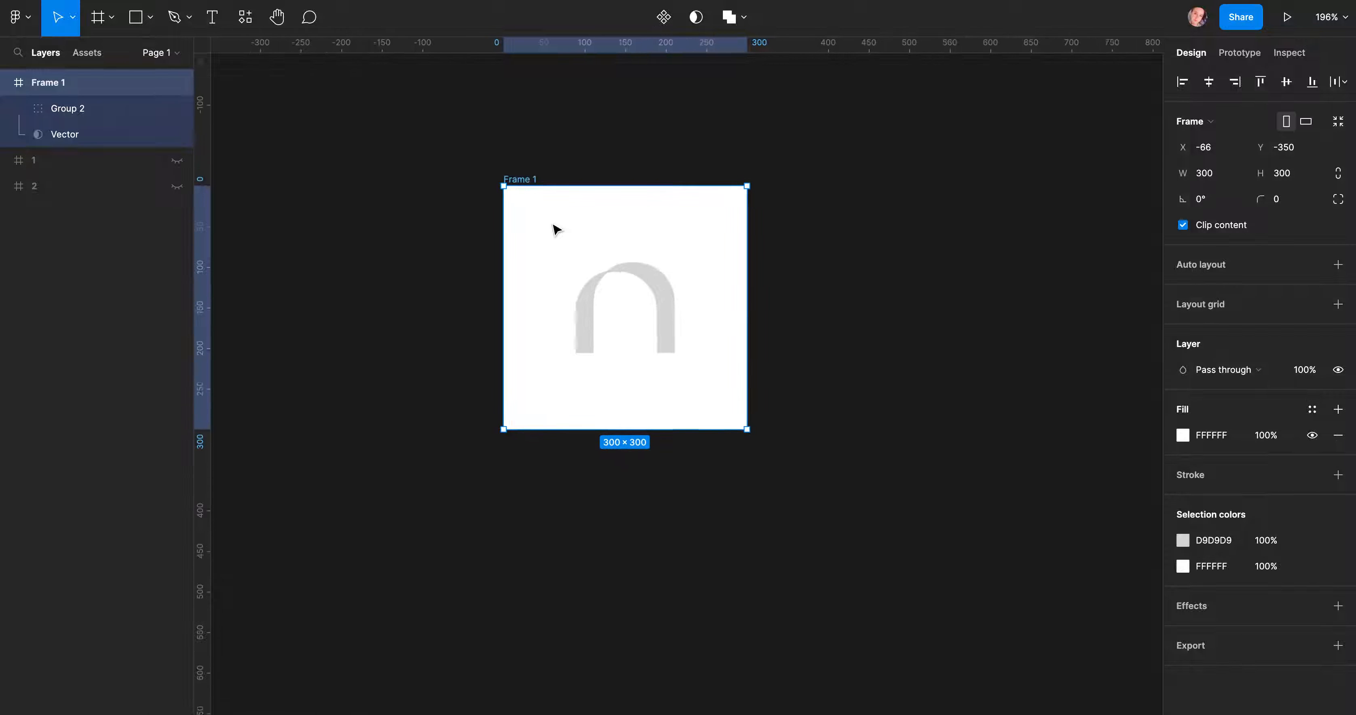
left_click_drag(559, 230, 826, 248, "alt")
Move every circle inside the duplicated frame's group outward until none overlaps the arch mask.
scroll(827, 248, "up", 5)
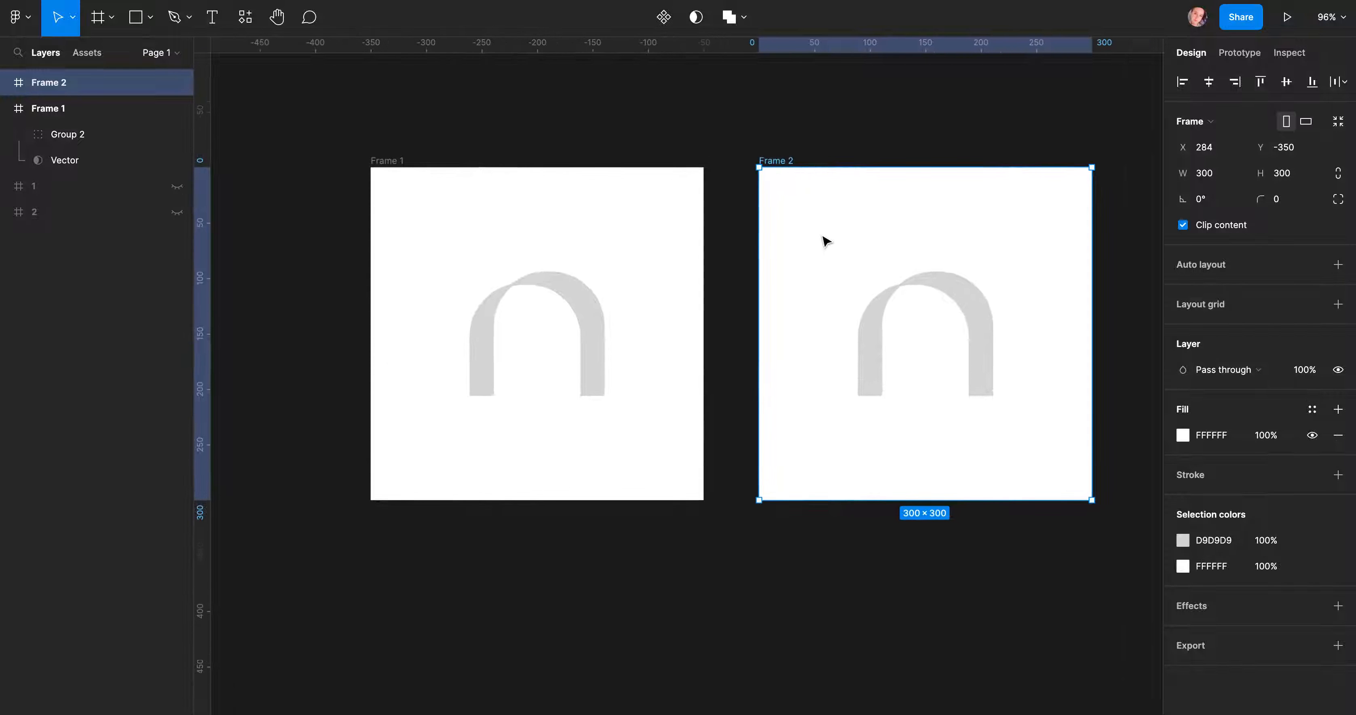
scroll(826, 241, "up", 3)
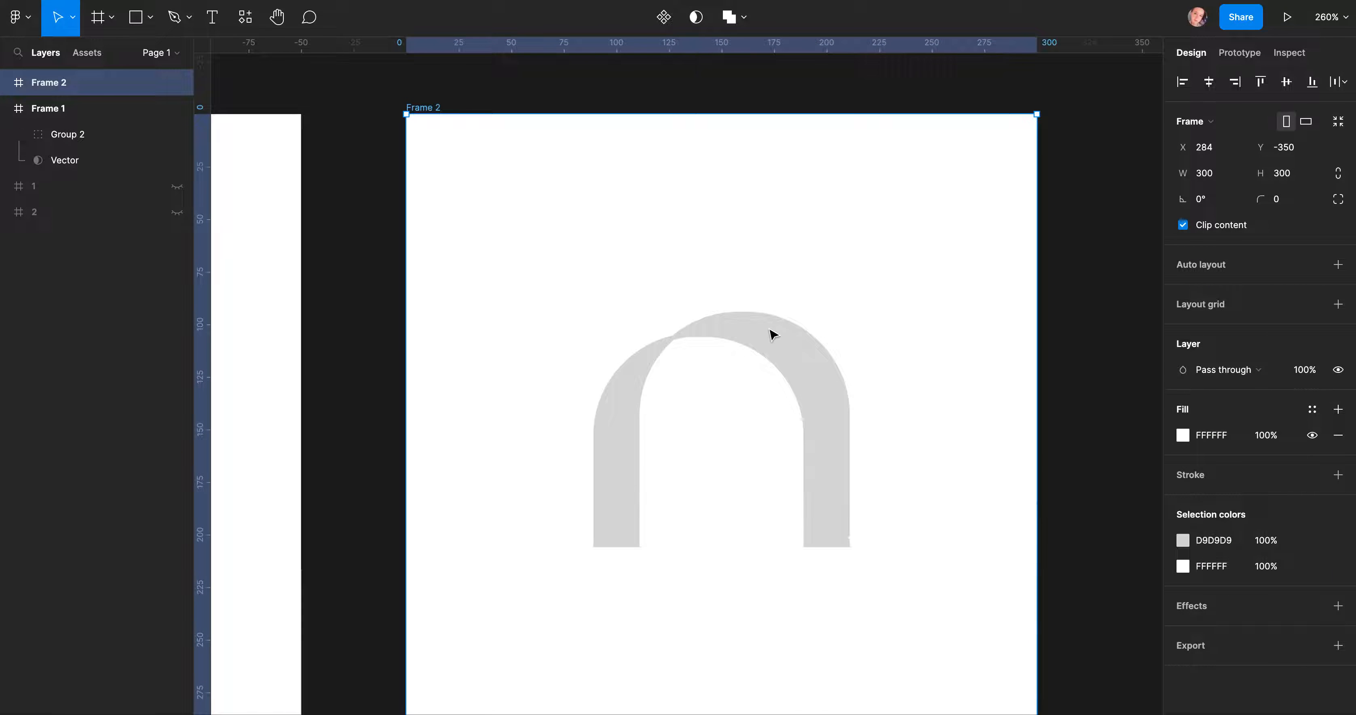
left_click(770, 336)
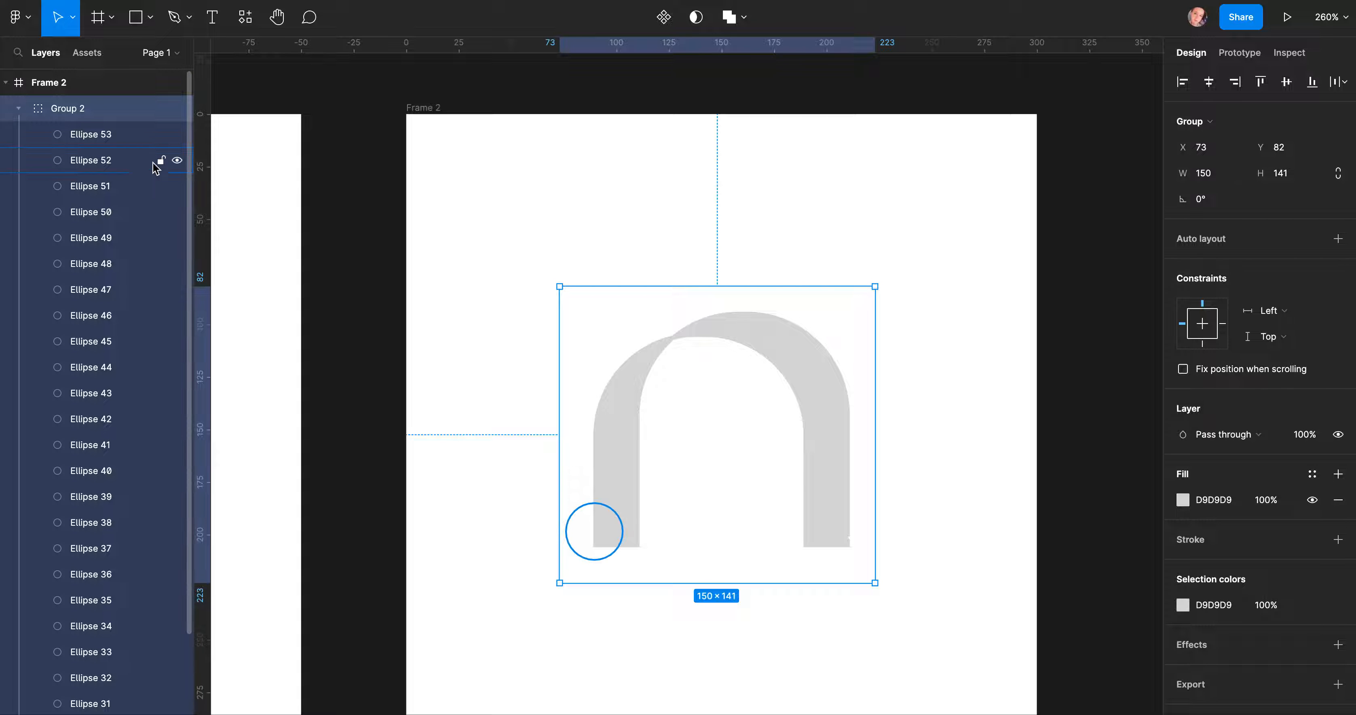
left_click(127, 134)
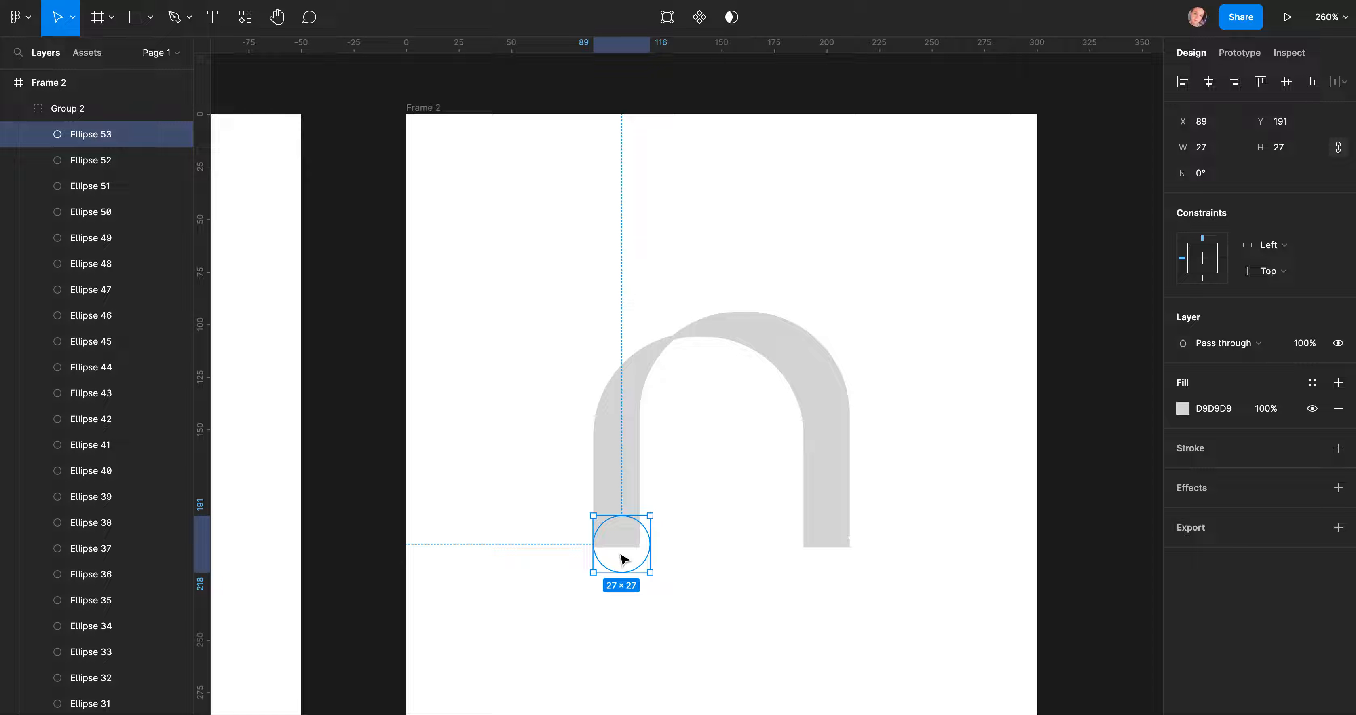
left_click_drag(622, 558, 621, 591)
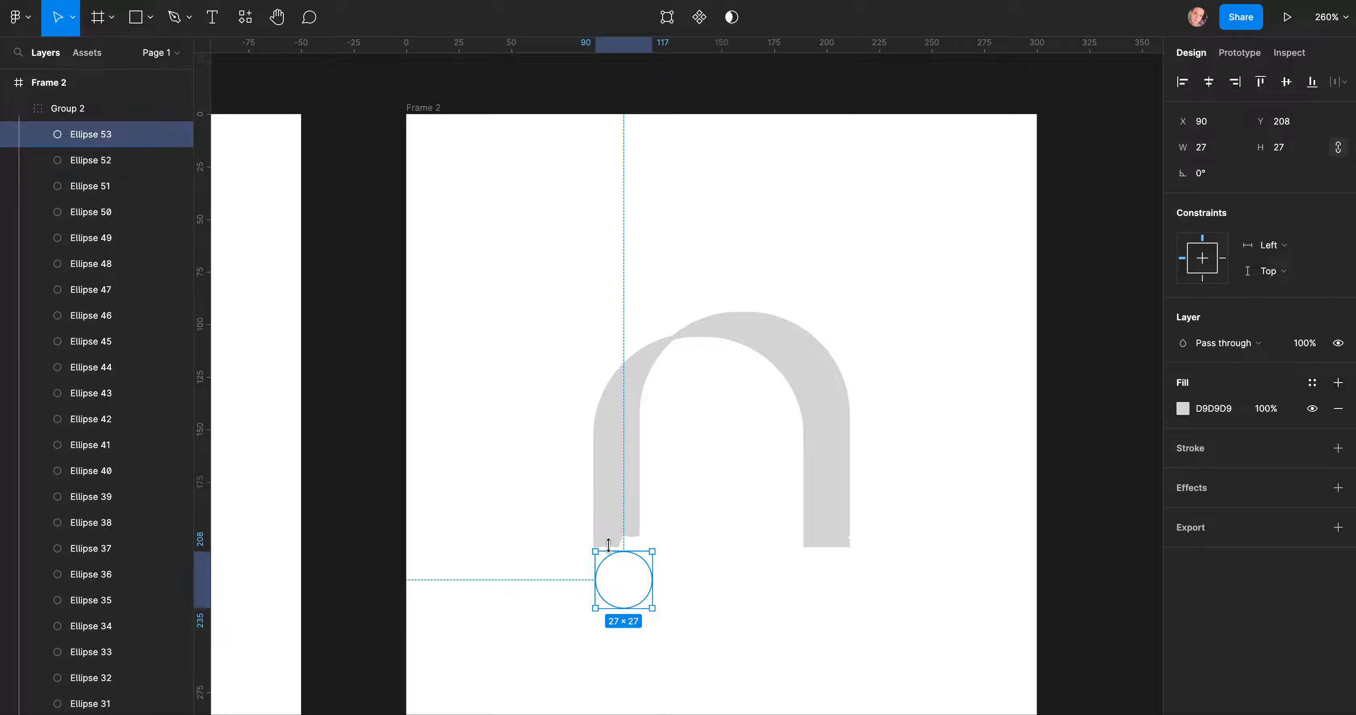
left_click_drag(608, 544, 664, 488)
left_click_drag(599, 463, 680, 451)
left_click_drag(603, 432, 669, 397)
left_click_drag(647, 365, 571, 351)
left_click_drag(664, 350, 708, 374)
left_click_drag(748, 323, 810, 305)
left_click_drag(787, 377, 738, 404)
left_click_drag(821, 347, 868, 322)
left_click_drag(833, 384, 884, 380)
left_click_drag(813, 417, 886, 416)
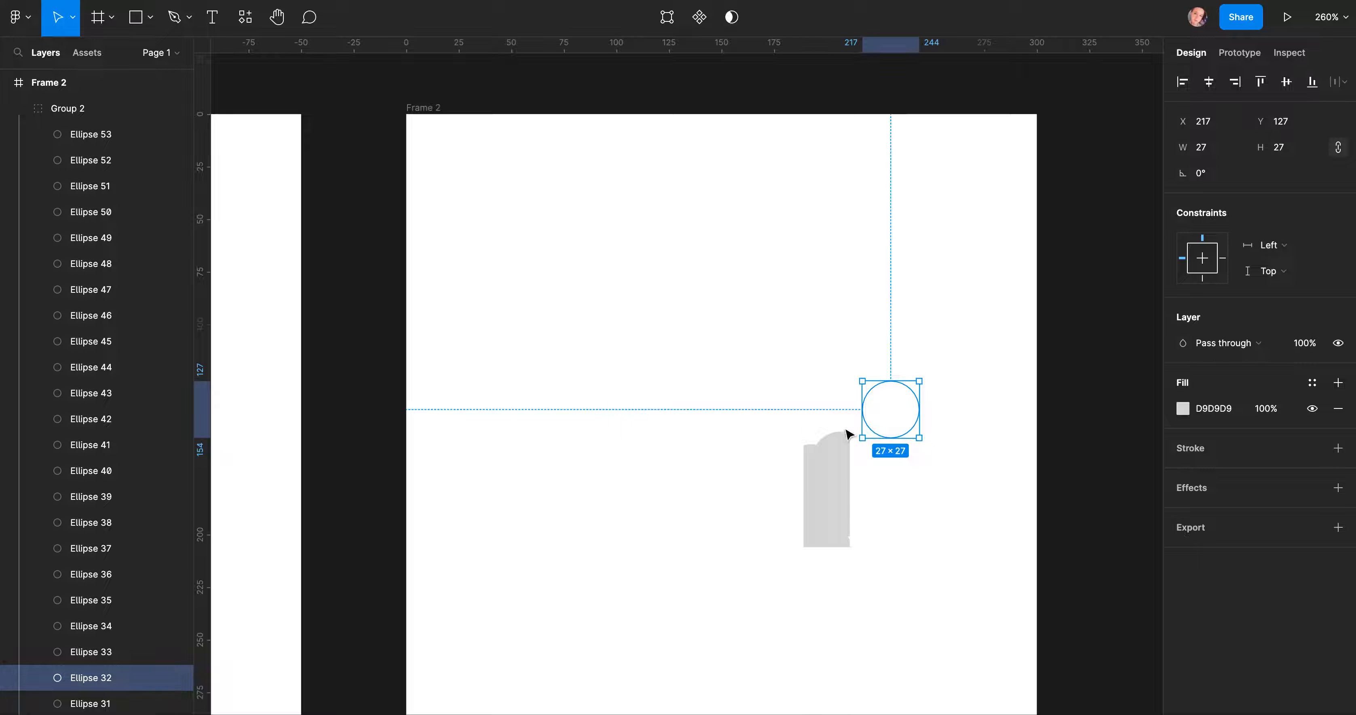
left_click_drag(827, 452, 886, 505)
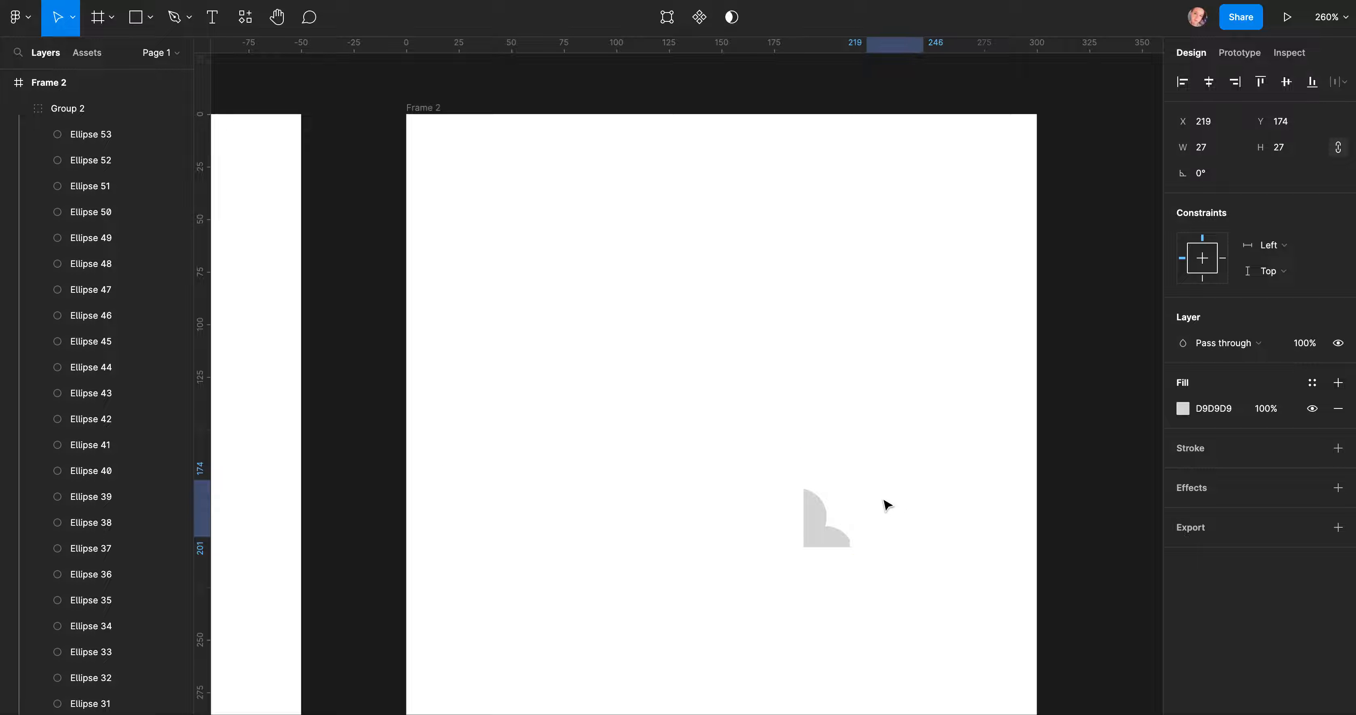
left_click_drag(805, 514, 770, 514)
left_click_drag(835, 538, 848, 569)
Set Frame 2 as the Flow 1 starting point and move the frame slightly farther away from Frame 1.
scroll(848, 568, "down", 5)
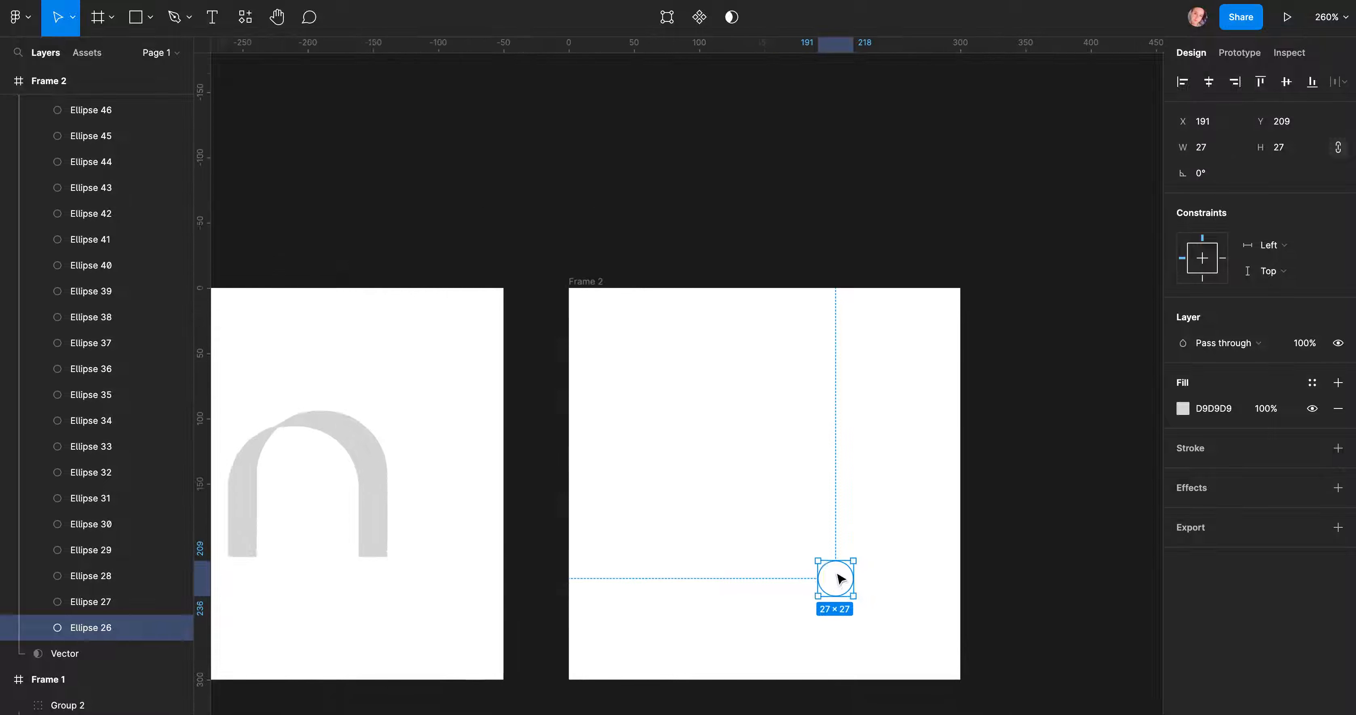
left_click(420, 391)
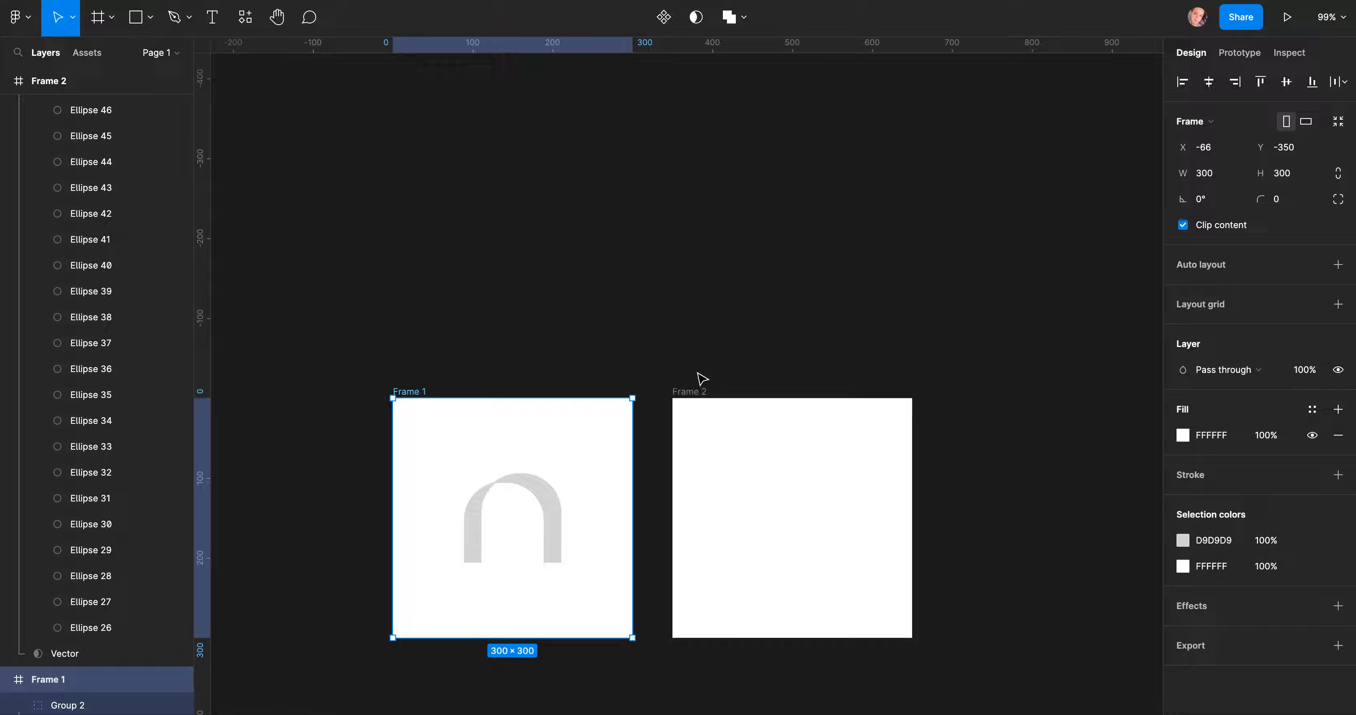
left_click(1238, 55)
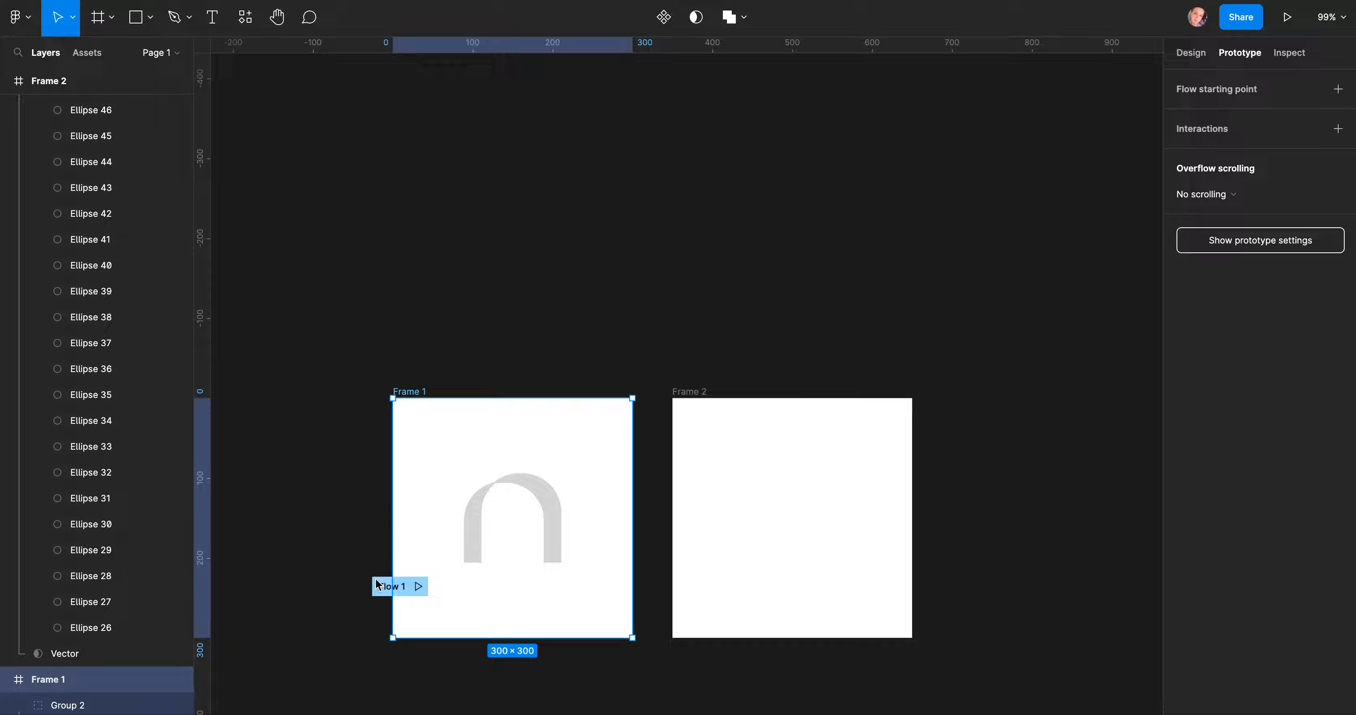
left_click_drag(381, 588, 350, 415)
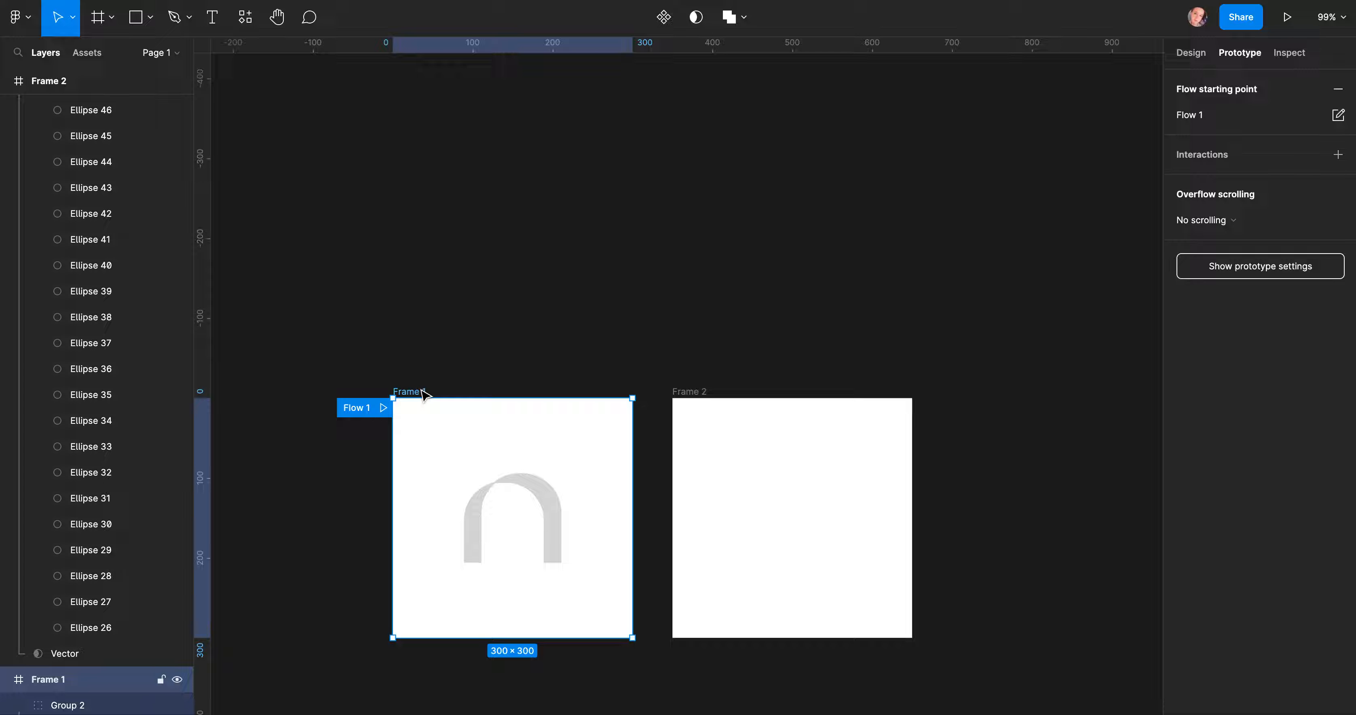
mouse_move(557, 451)
left_click_drag(352, 411, 651, 411)
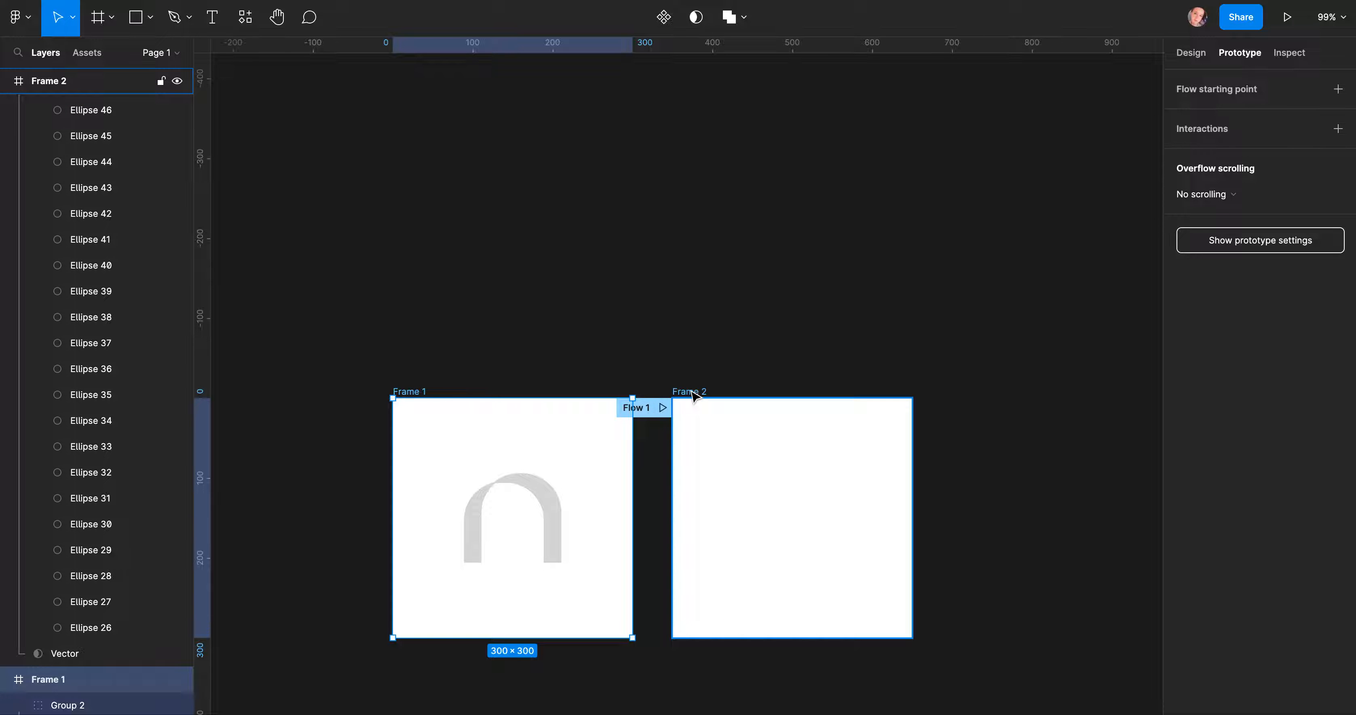
left_click_drag(702, 389, 726, 394)
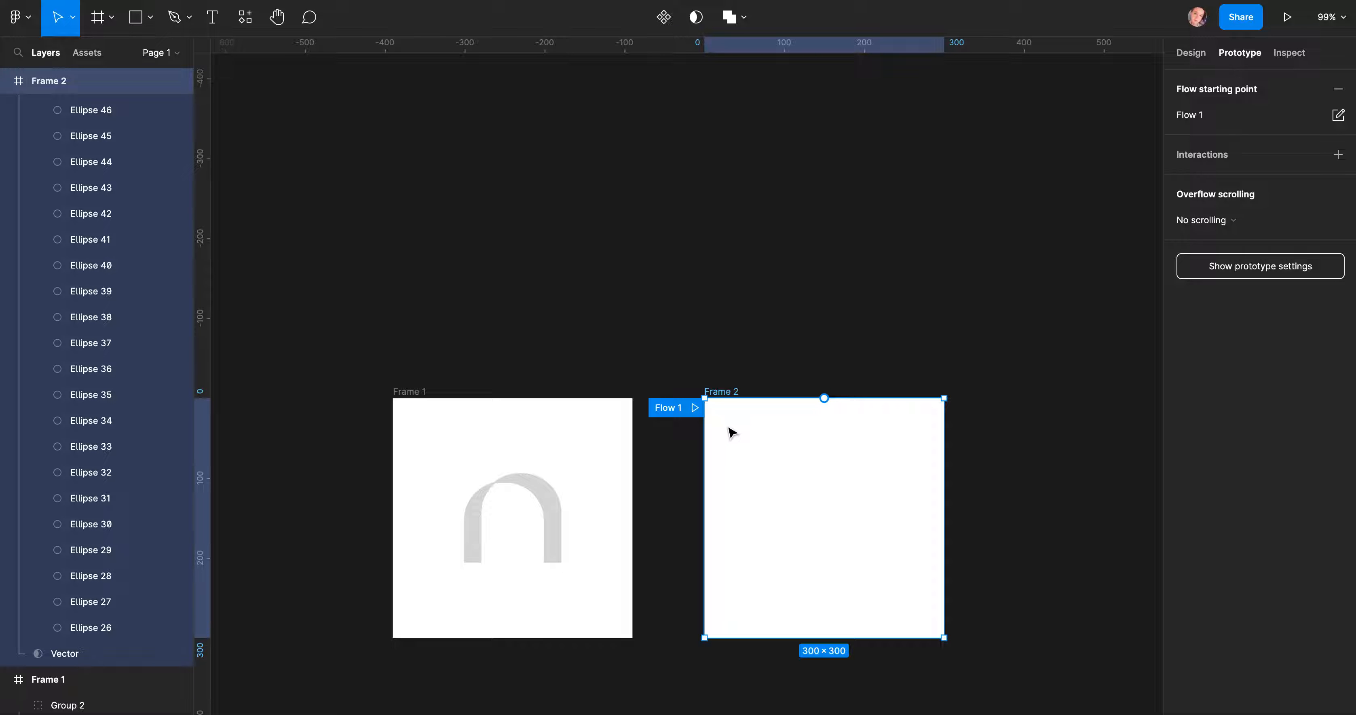
Connect Frame 2 to Frame 1 with a Navigate to interaction triggered While hovering.
mouse_move(705, 518)
left_click_drag(706, 518, 615, 518)
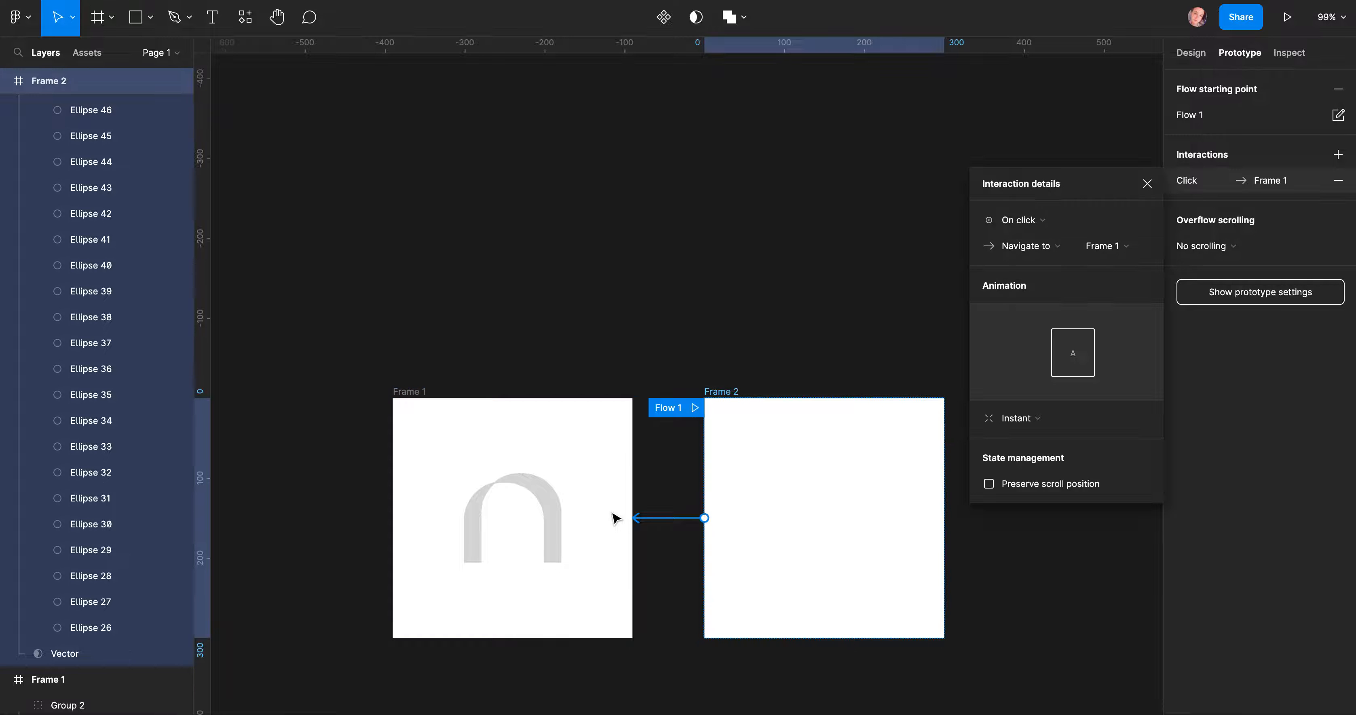
left_click(1056, 223)
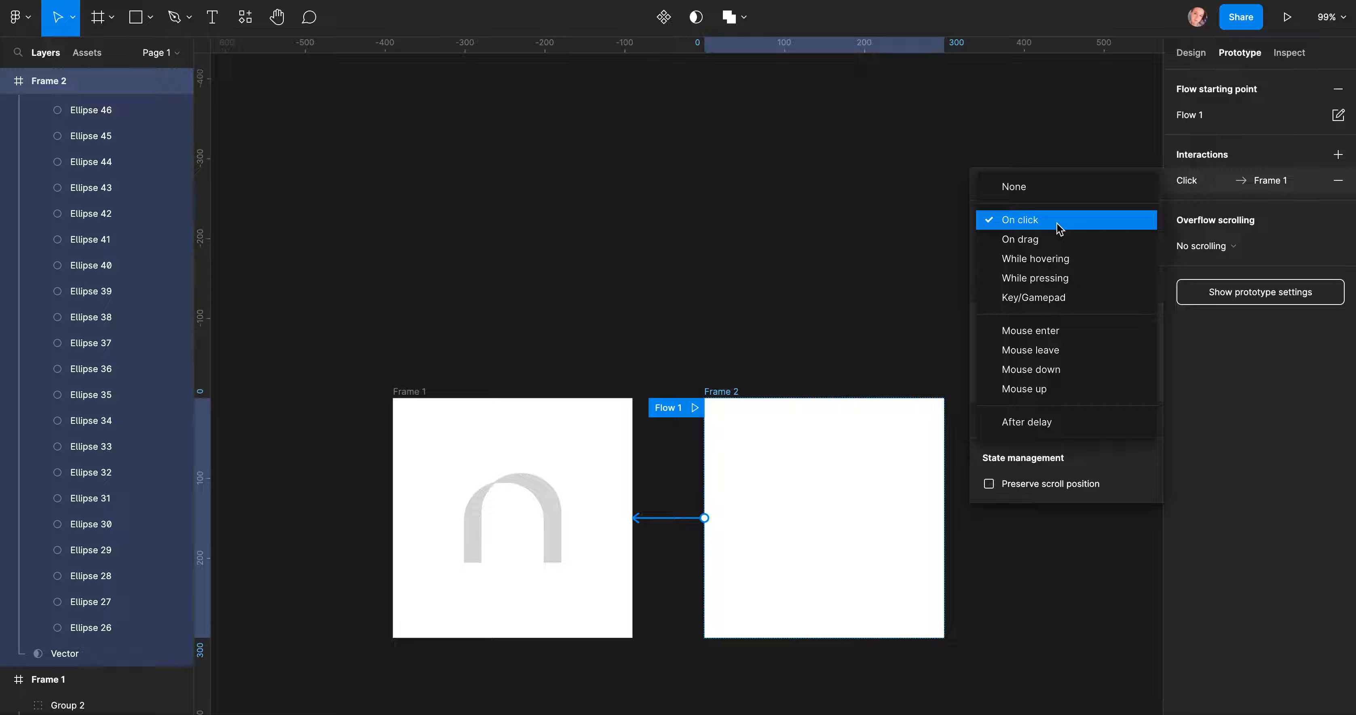
left_click(1050, 262)
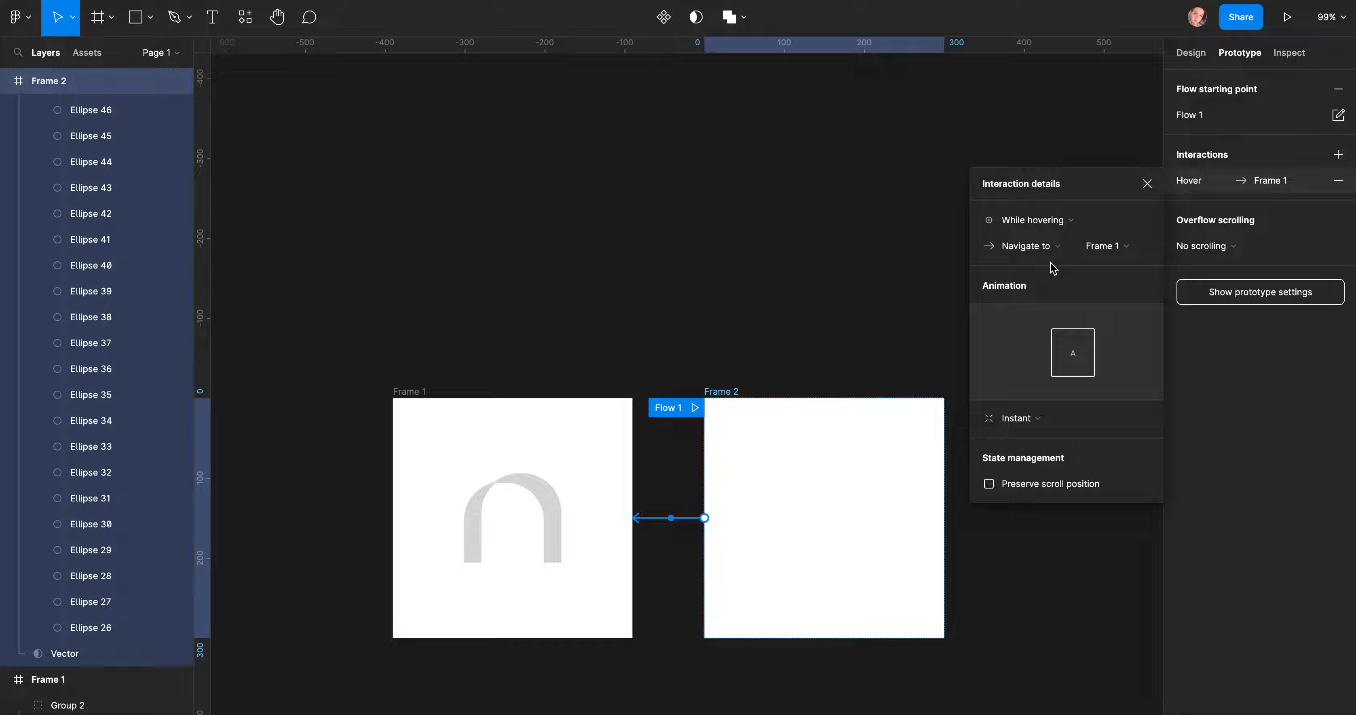
Set the Frame 2 to Frame 1 transition to Smart animate with a Custom bezier easing, pulling its end handle slightly inward and down.
left_click(1016, 418)
left_click(1018, 456)
left_click(1010, 444)
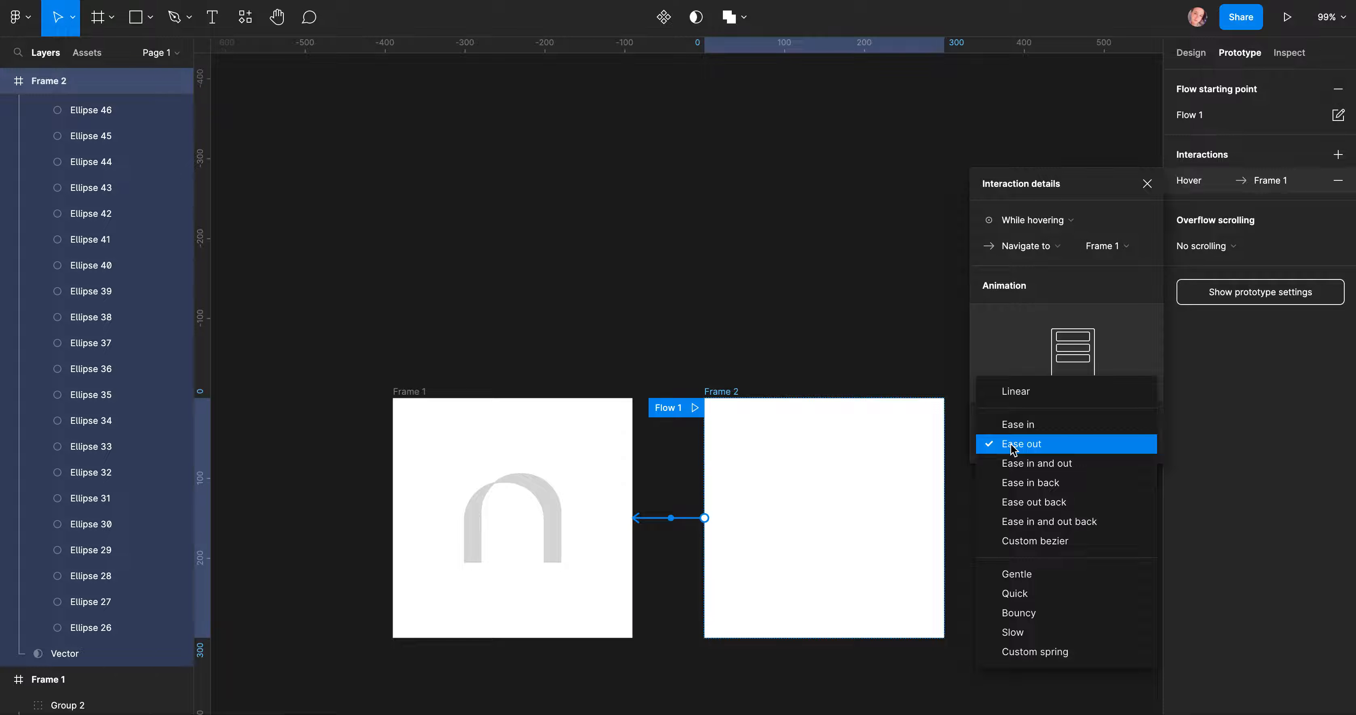
left_click(1032, 541)
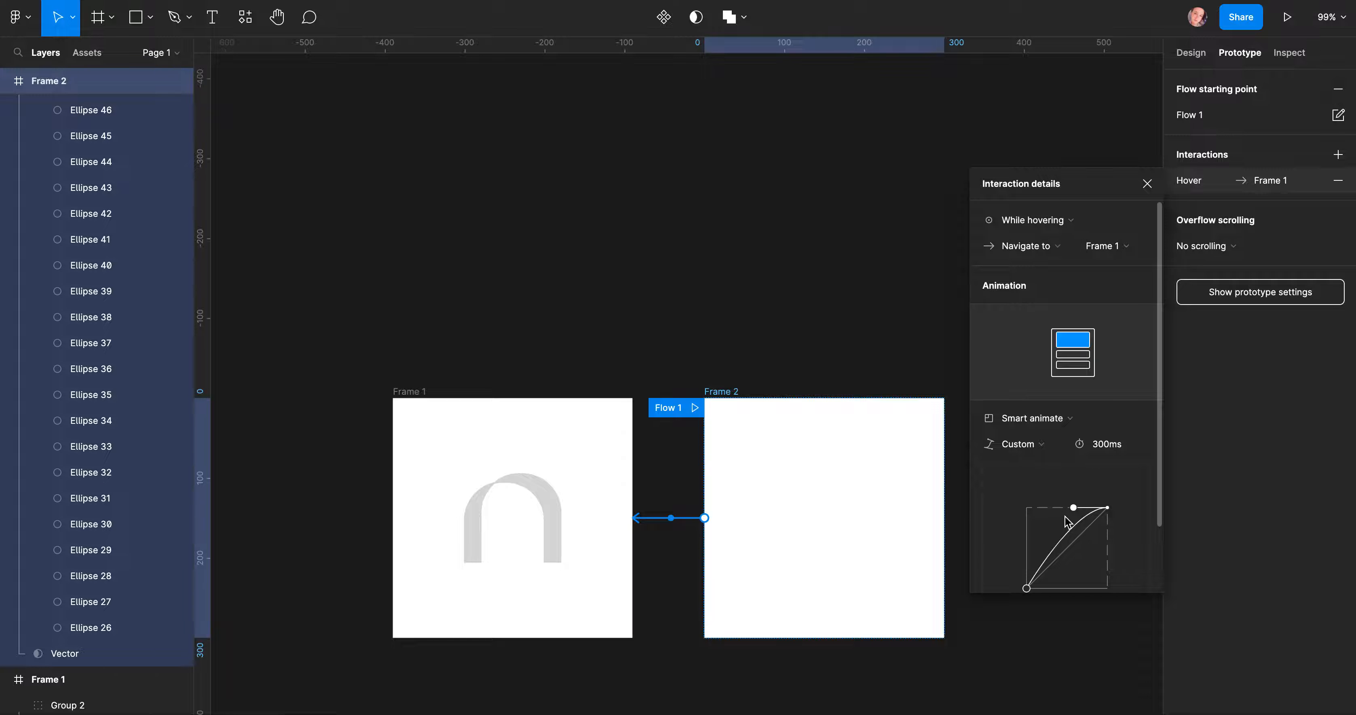
left_click_drag(1073, 507, 1059, 520)
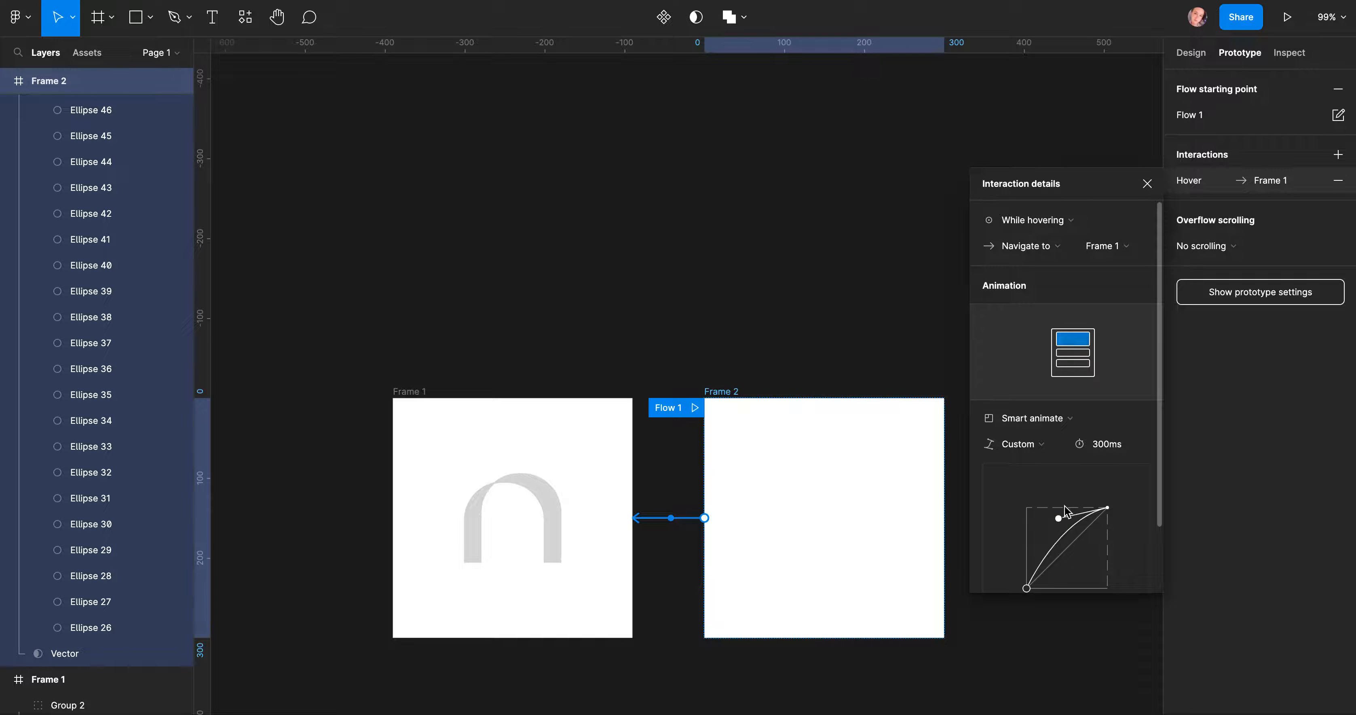
Set the Frame 2 to Frame 1 transition's duration to 1000 ms and play Flow 1 as a prototype.
left_click(1107, 449)
type("1000")
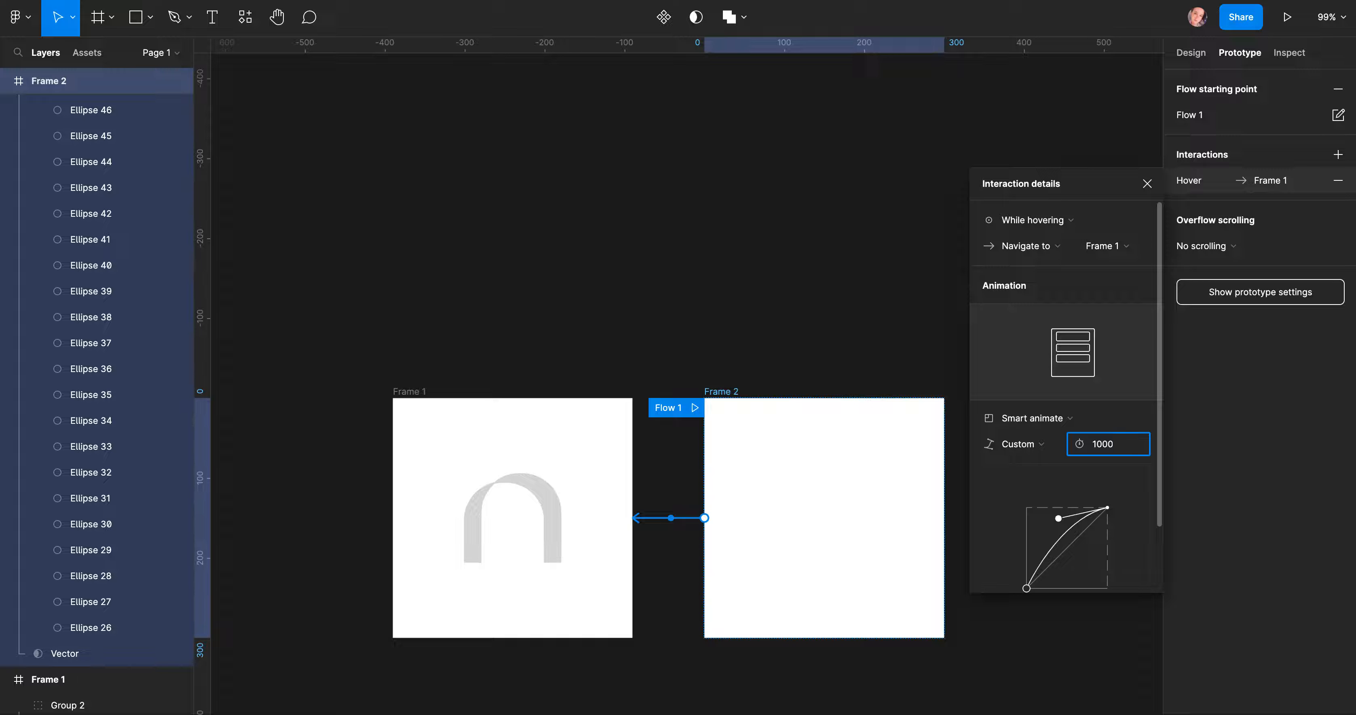
key("Return")
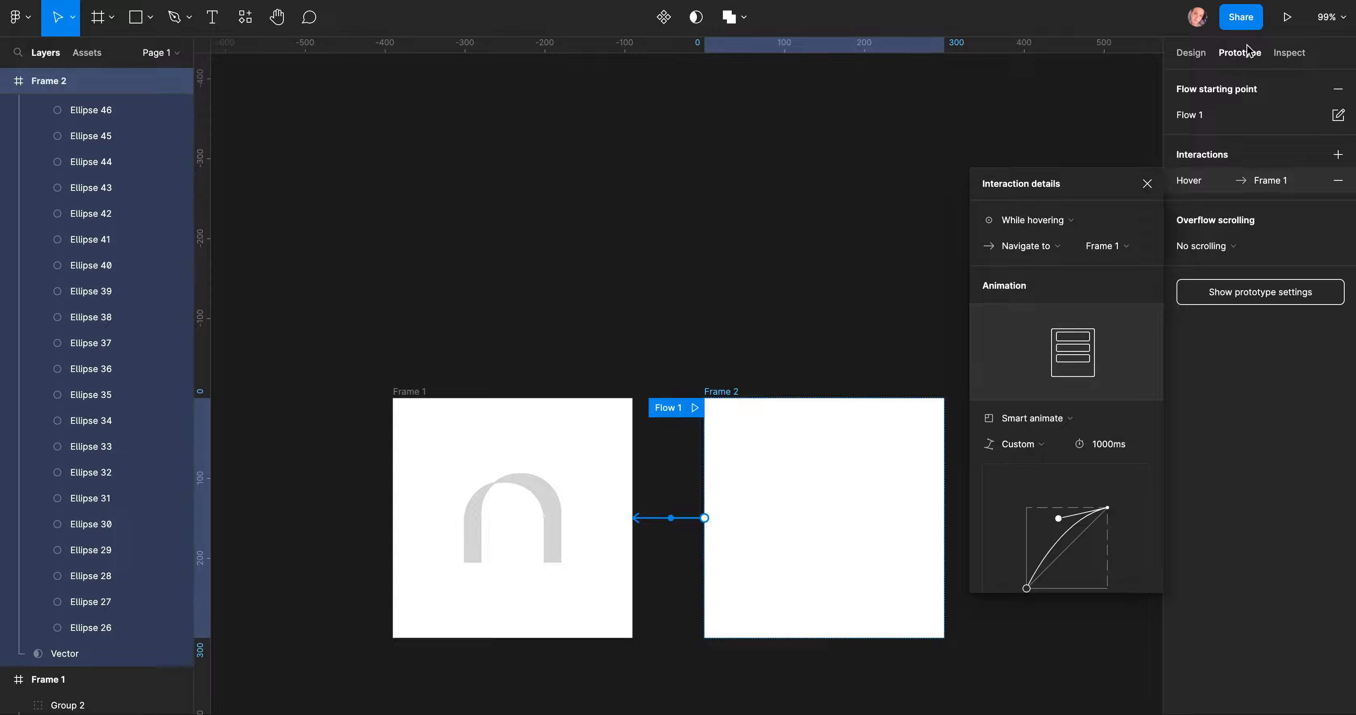
left_click(695, 408)
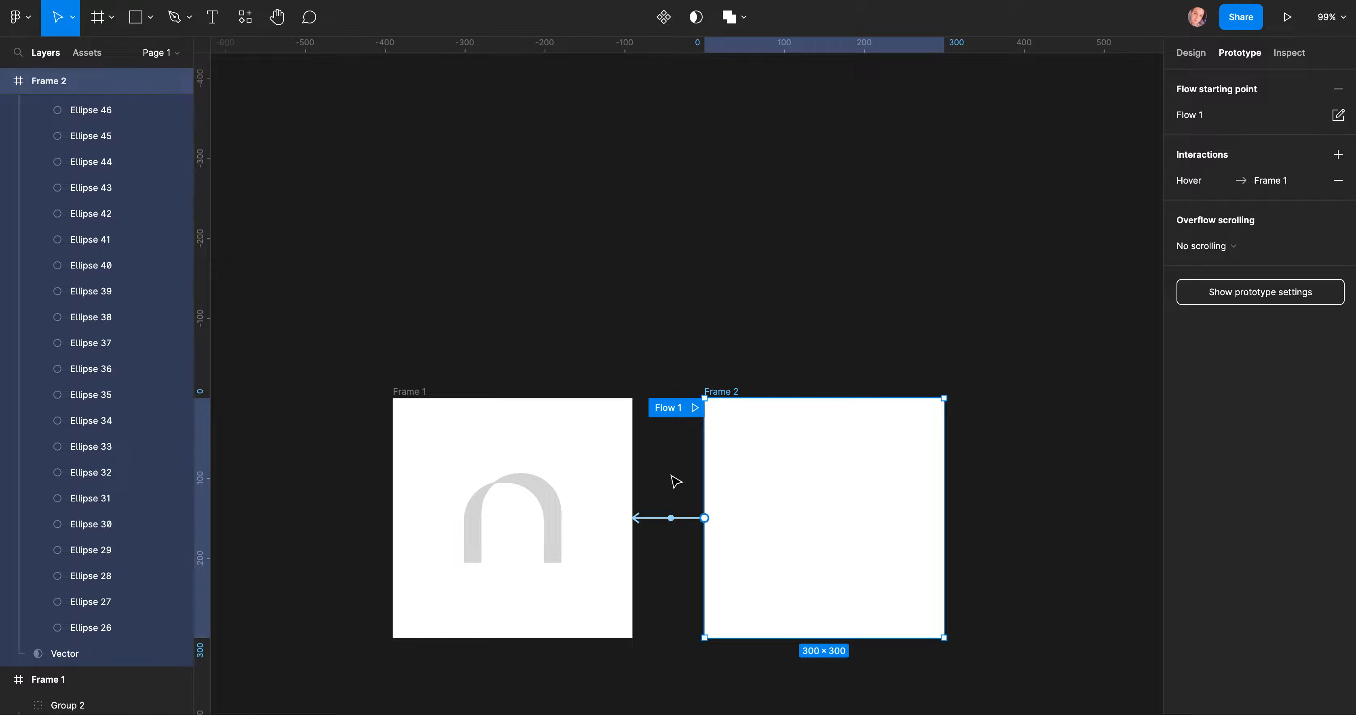
Connect Frame 1 back to Frame 2 with an On click Navigate to interaction using Smart animate, and test it in the prototype preview.
left_click(396, 403)
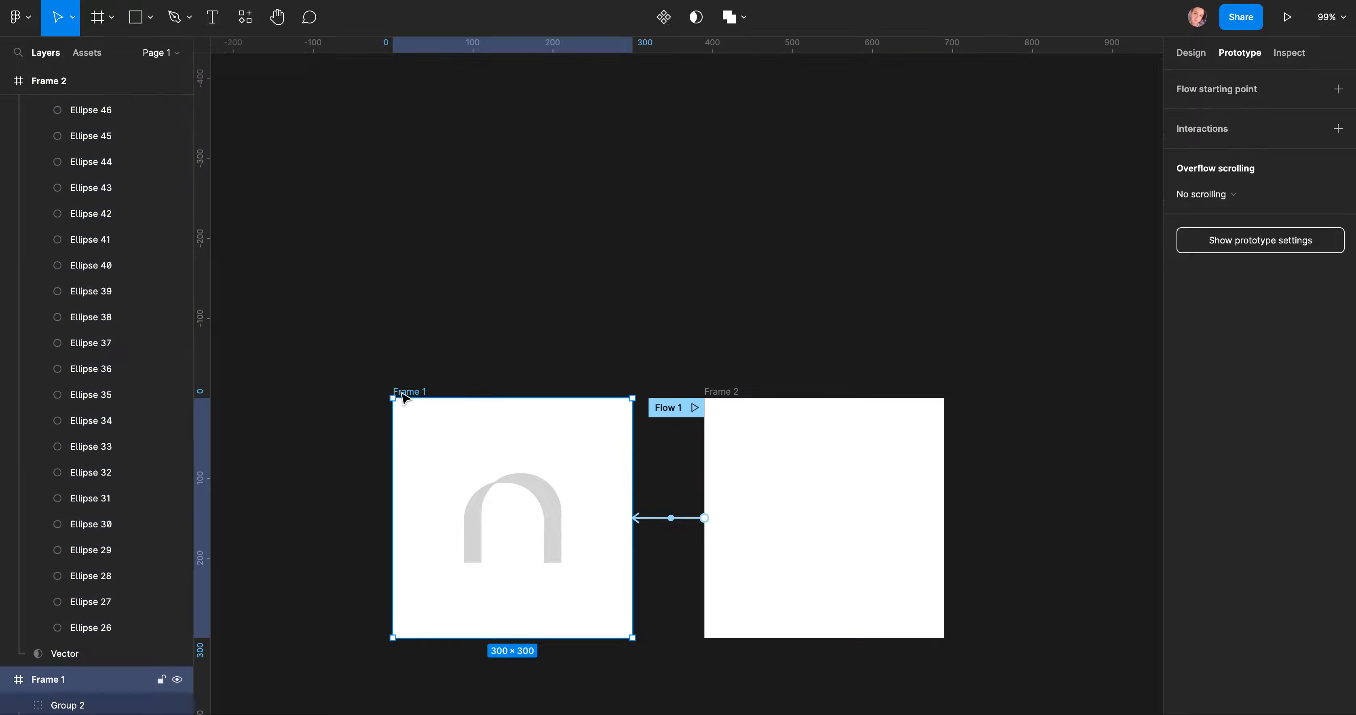
left_click_drag(632, 529, 730, 535)
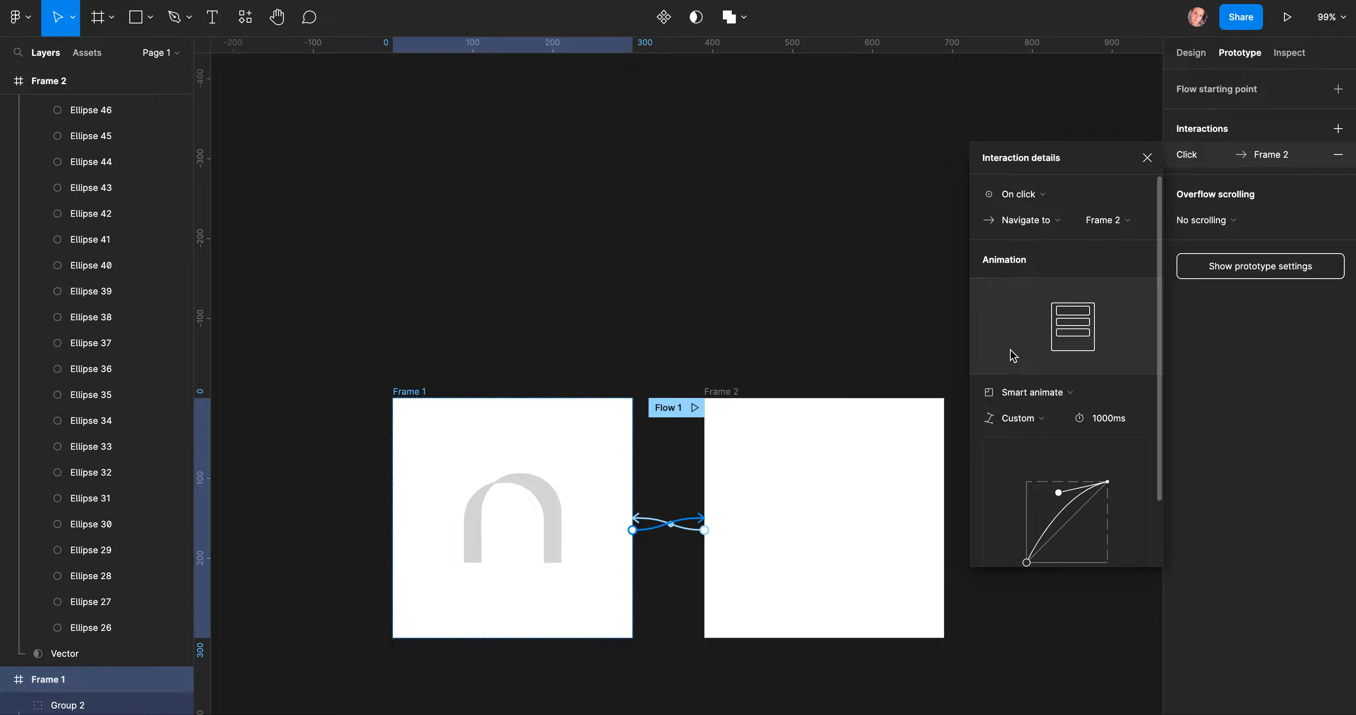
left_click(1146, 158)
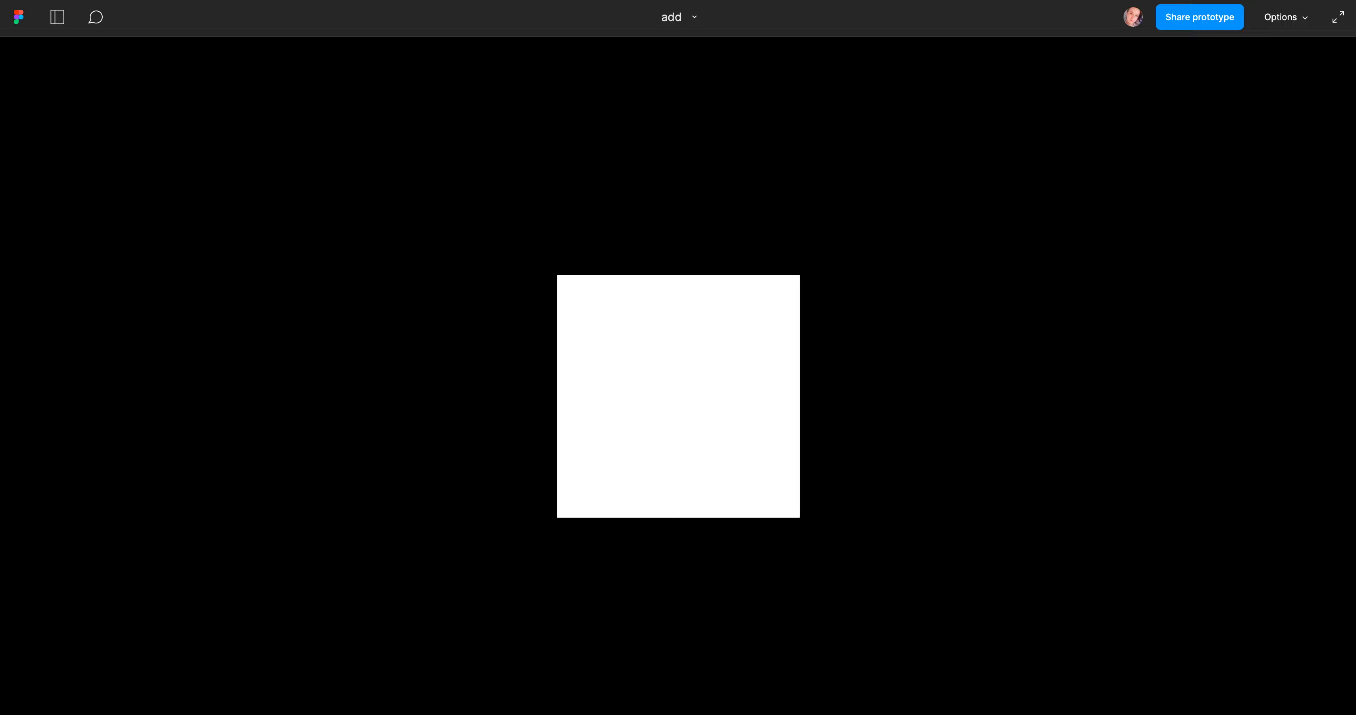
left_click(659, 429)
key("Escape")
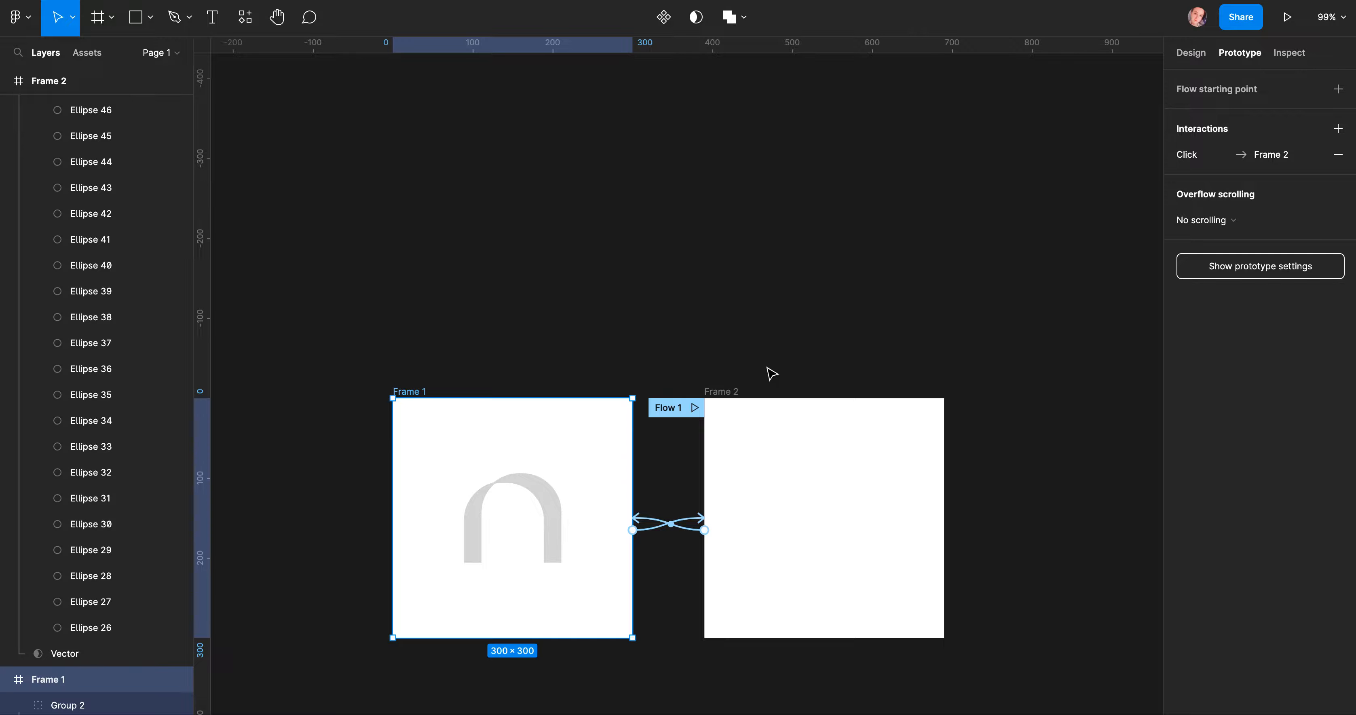
Set the duration of the While hovering transition from Frame 2 to Frame 1 to 600 ms.
left_click(675, 525)
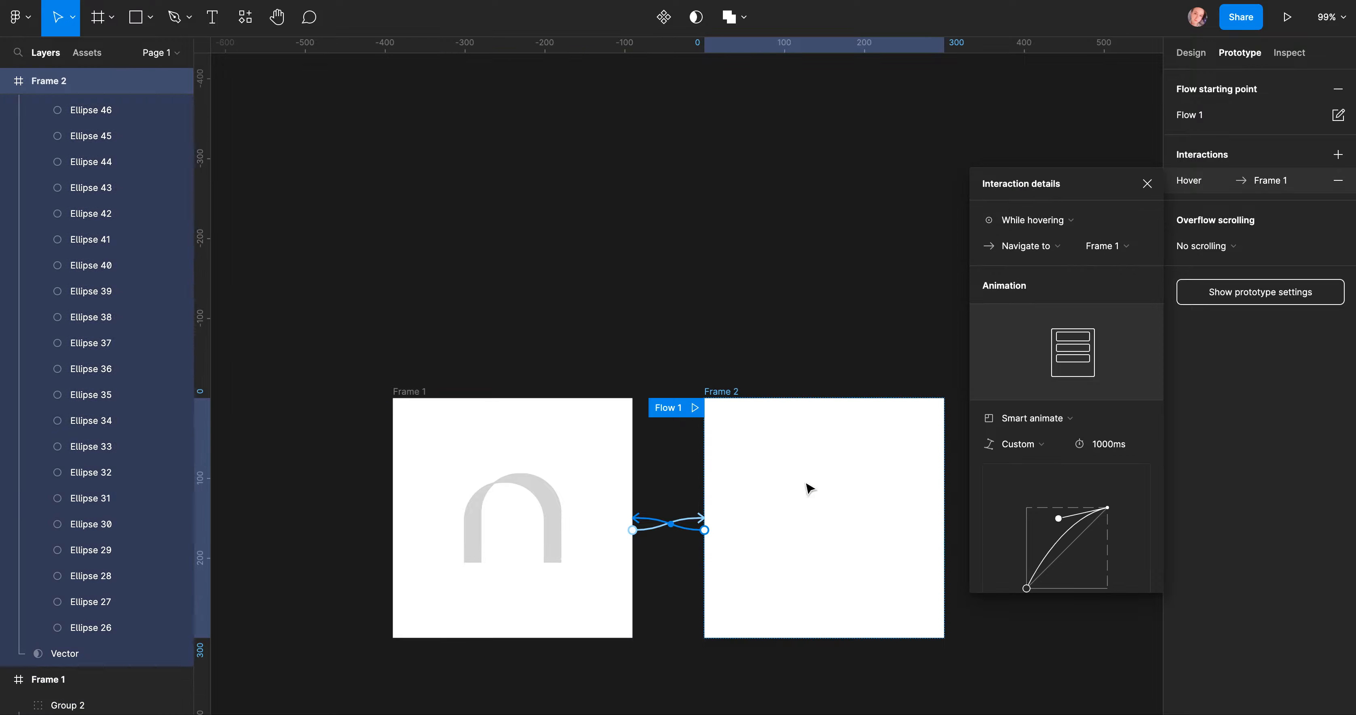
left_click(1102, 447)
type("6")
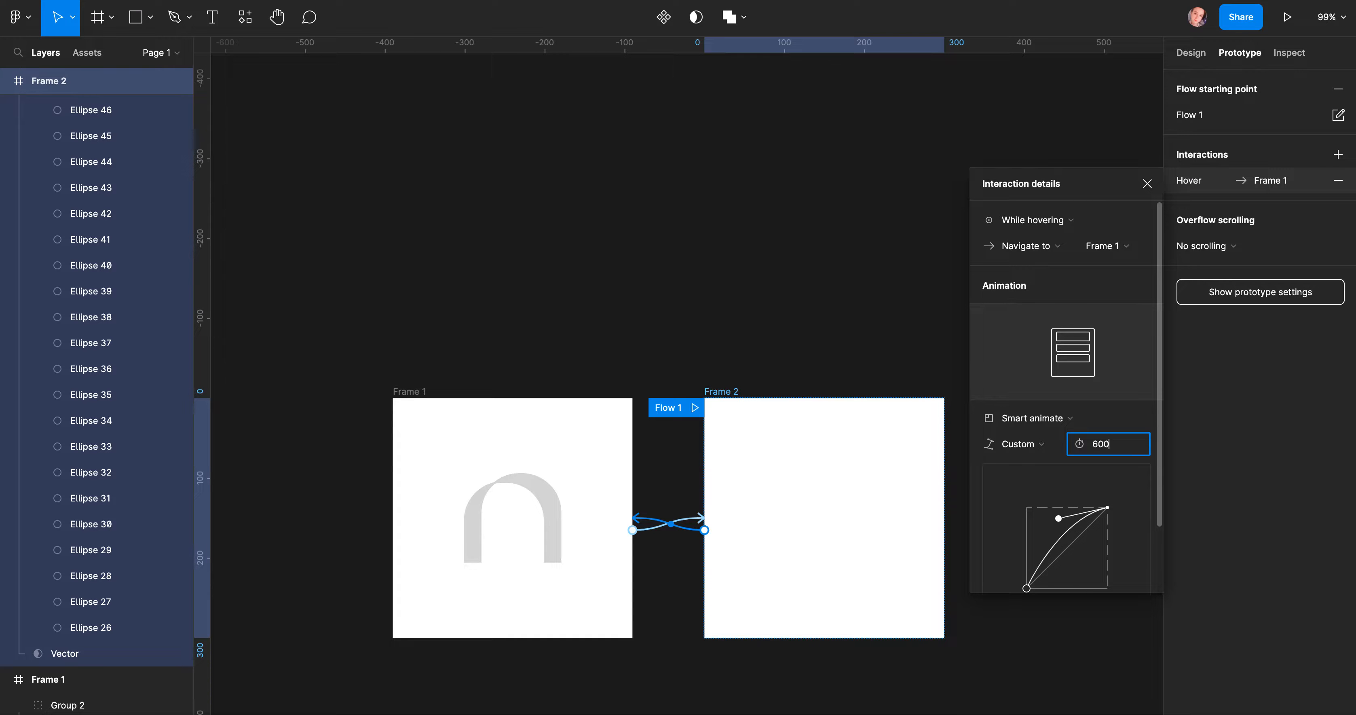
type("00")
key("Return")
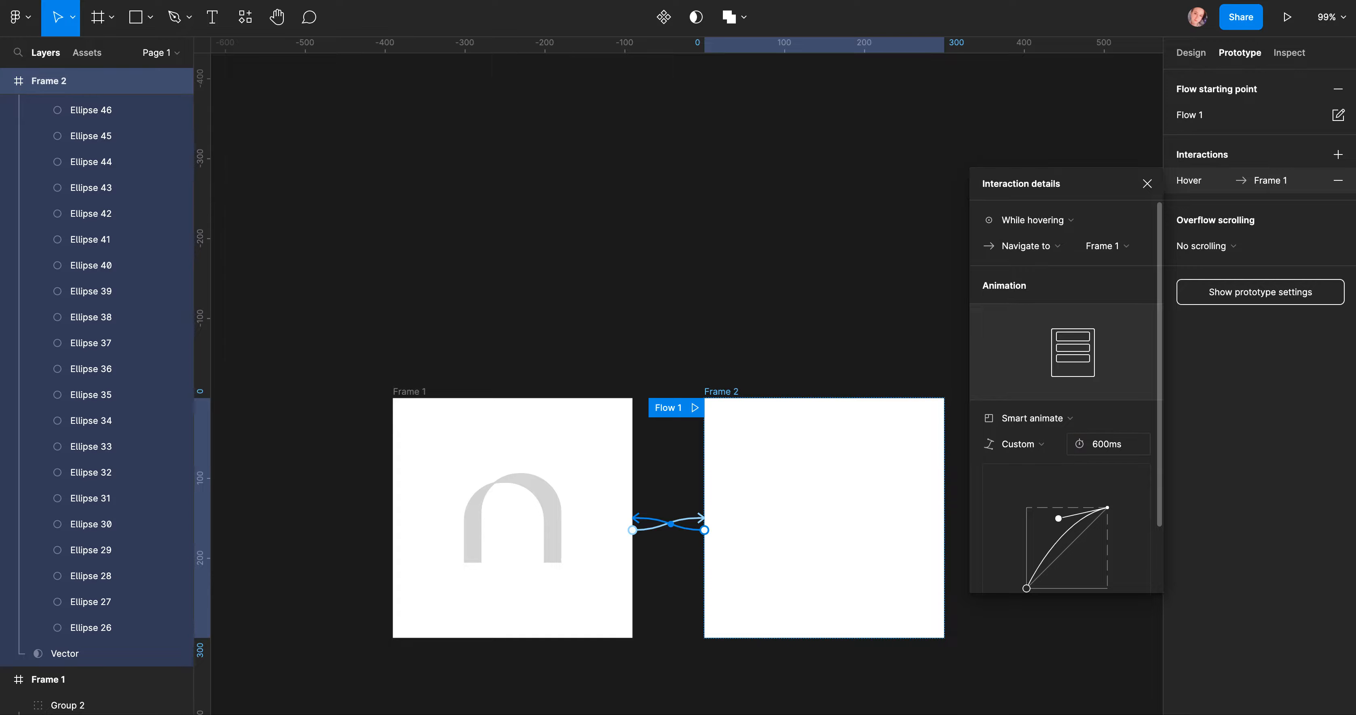
Set the duration of the On click transition from Frame 1 to Frame 2 to 600 ms and return to the prototype preview.
left_click(657, 532)
left_click(1097, 421)
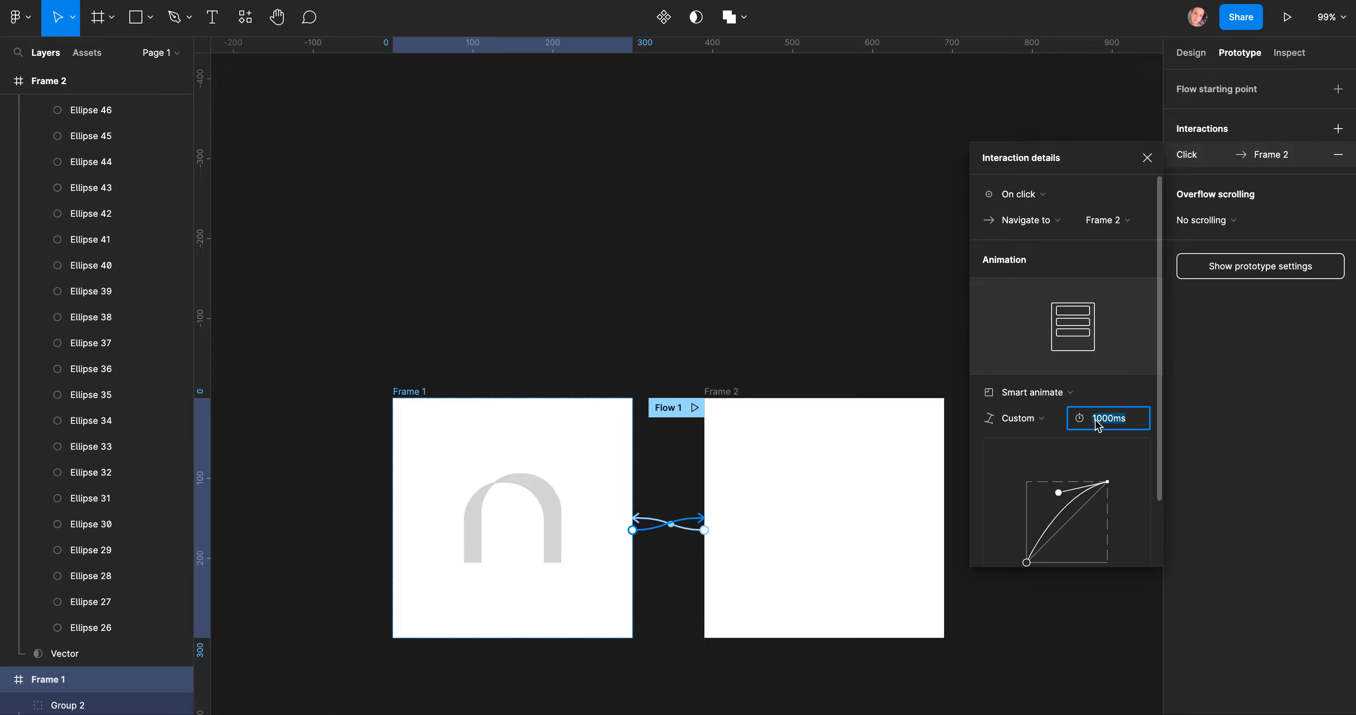
type("600")
key("Return")
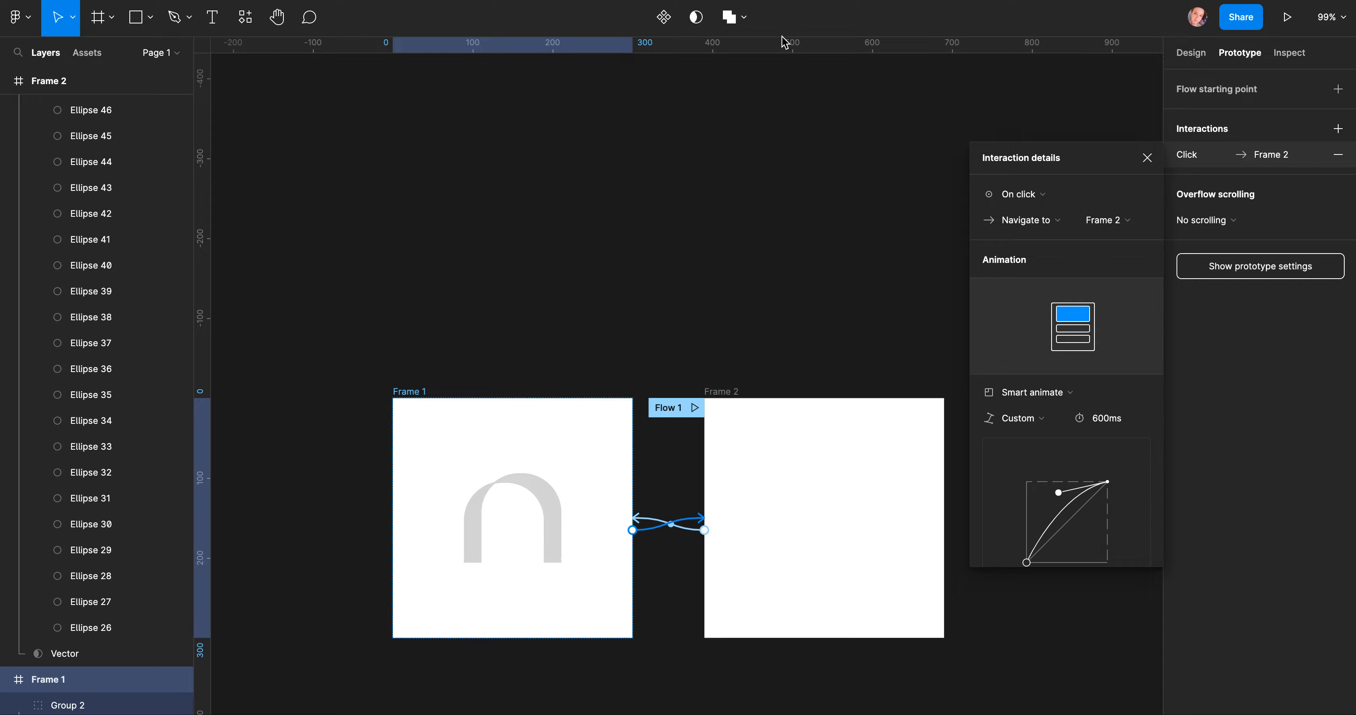
left_click(592, 0)
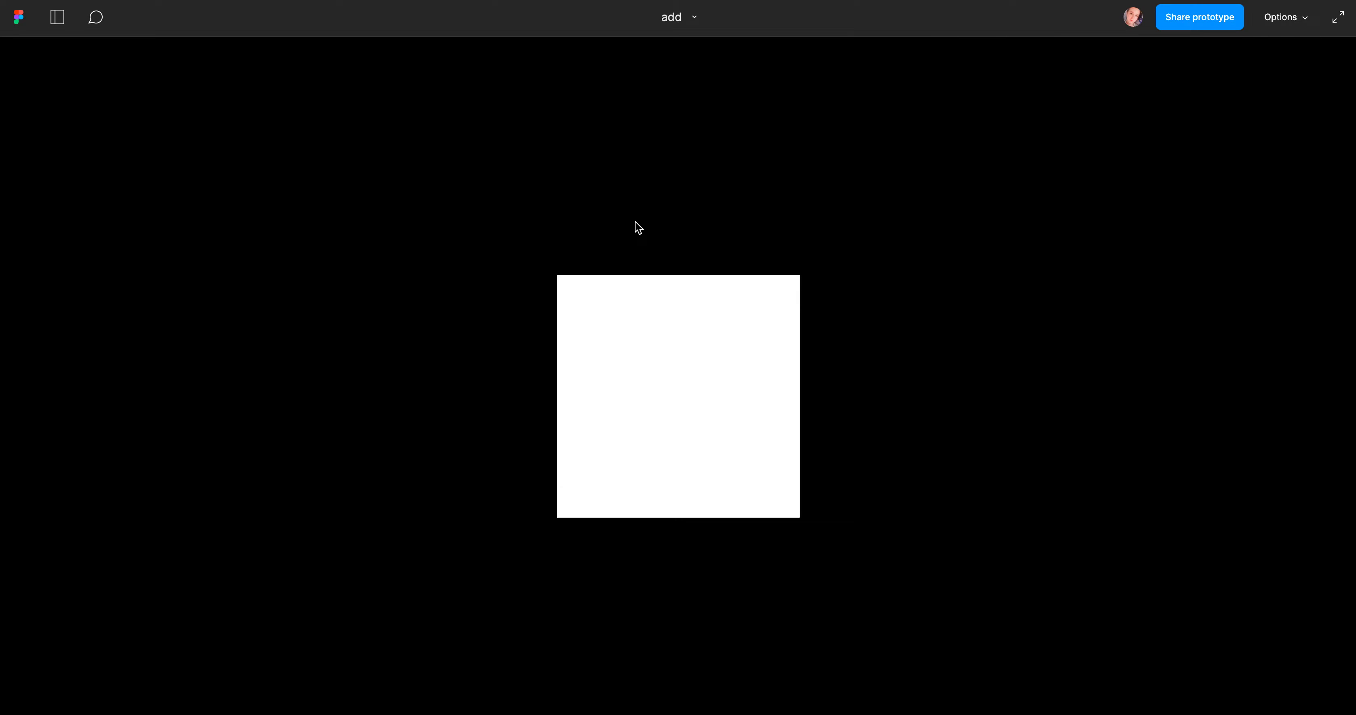